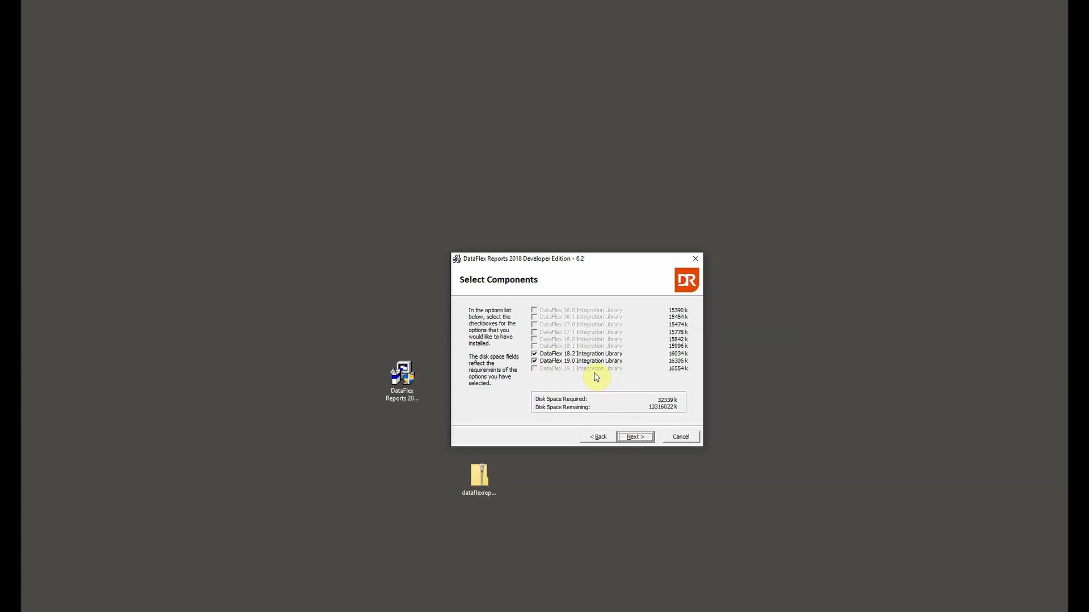
# Install DataFlex Reports with the 18.2 and 19.0 integration libraries in a DataFlex subfolder, 19.0 help integration, the maintenance program, and *.dr and *.dpl associations
pyautogui.click(634, 437)
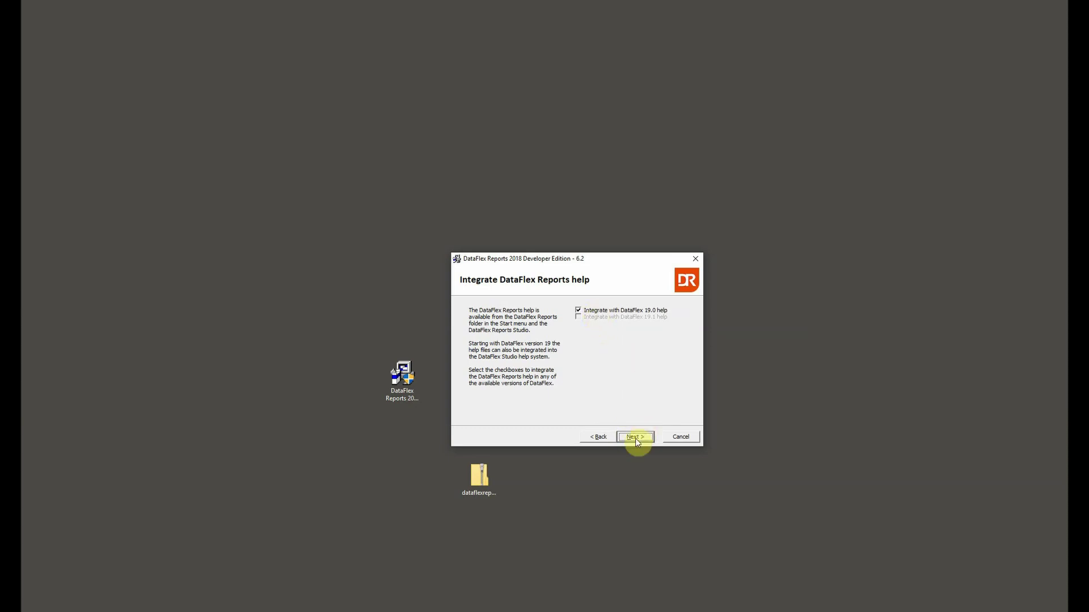
pyautogui.click(637, 440)
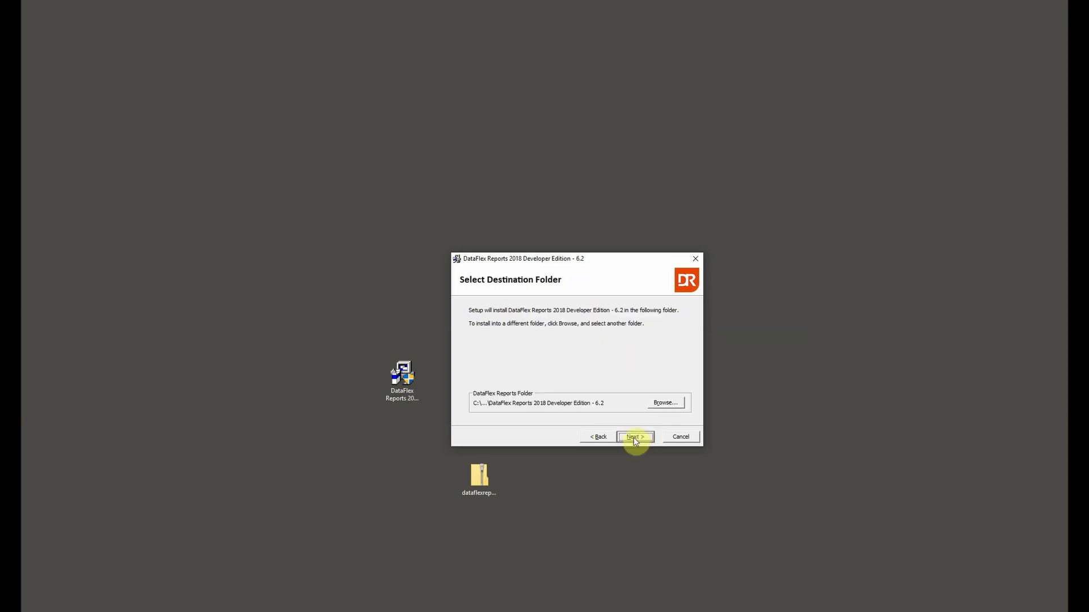
pyautogui.click(635, 440)
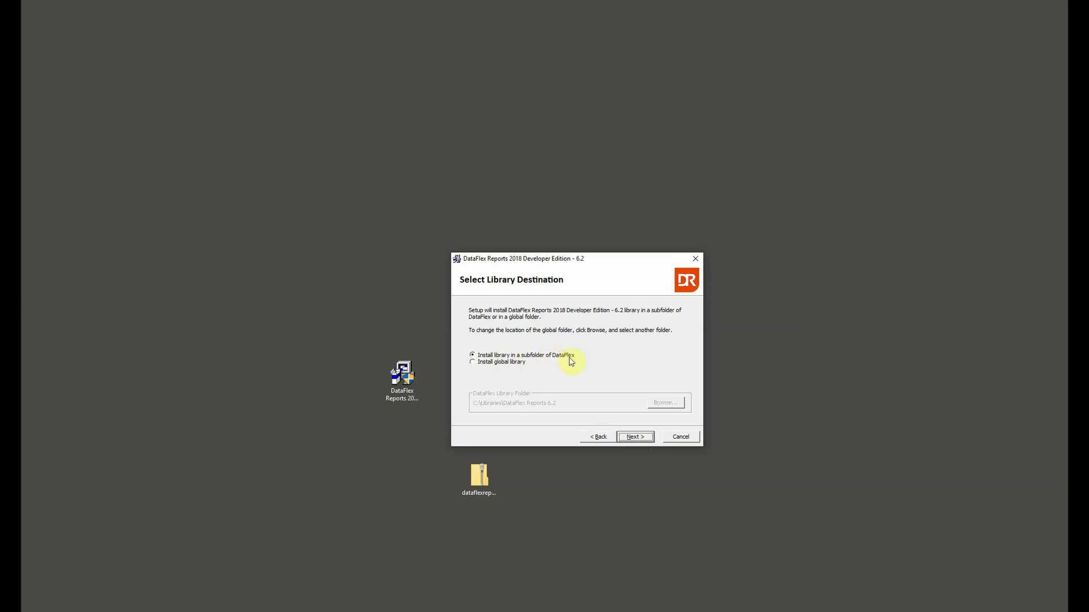
pyautogui.click(634, 438)
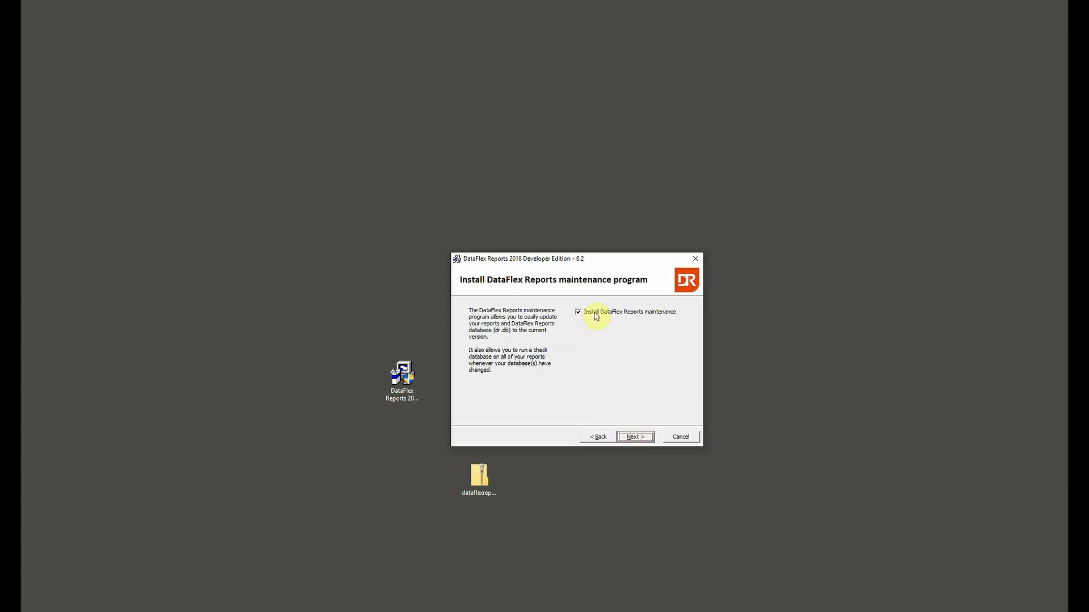
pyautogui.click(635, 438)
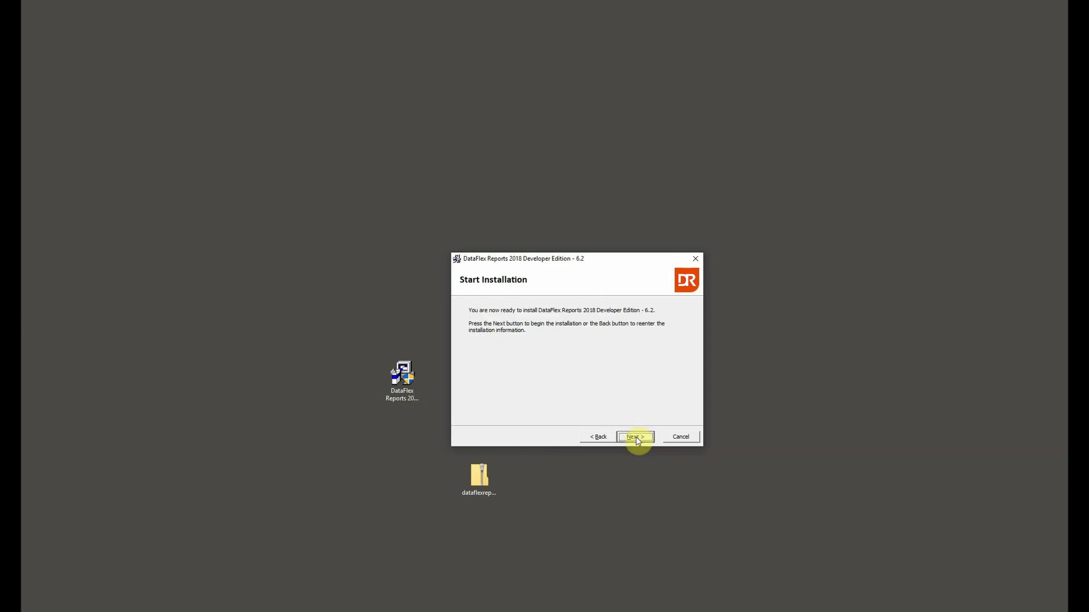
pyautogui.click(635, 438)
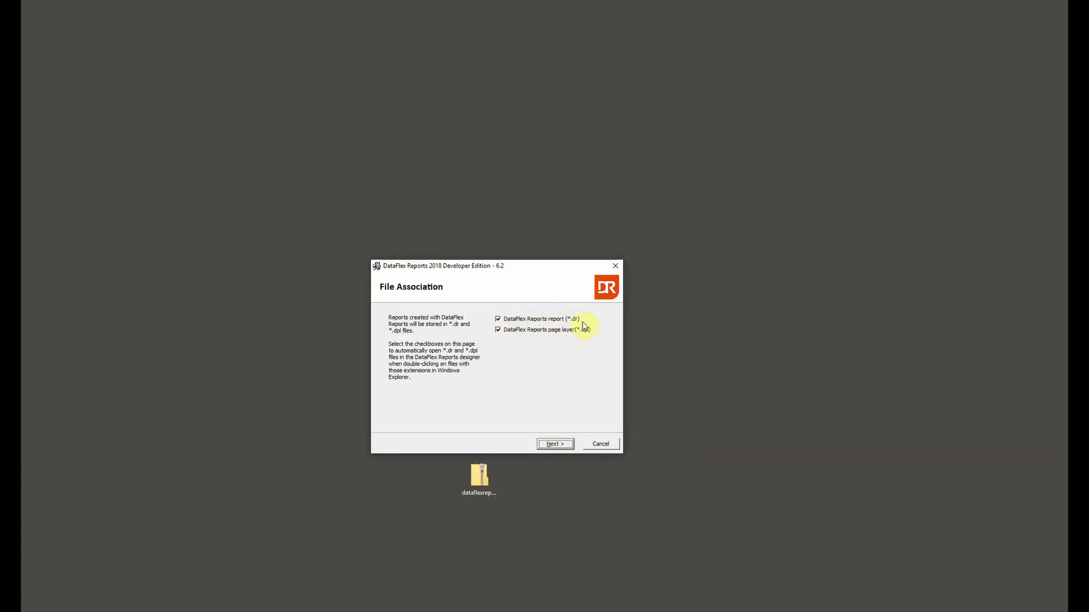
pyautogui.click(554, 445)
pyautogui.click(557, 445)
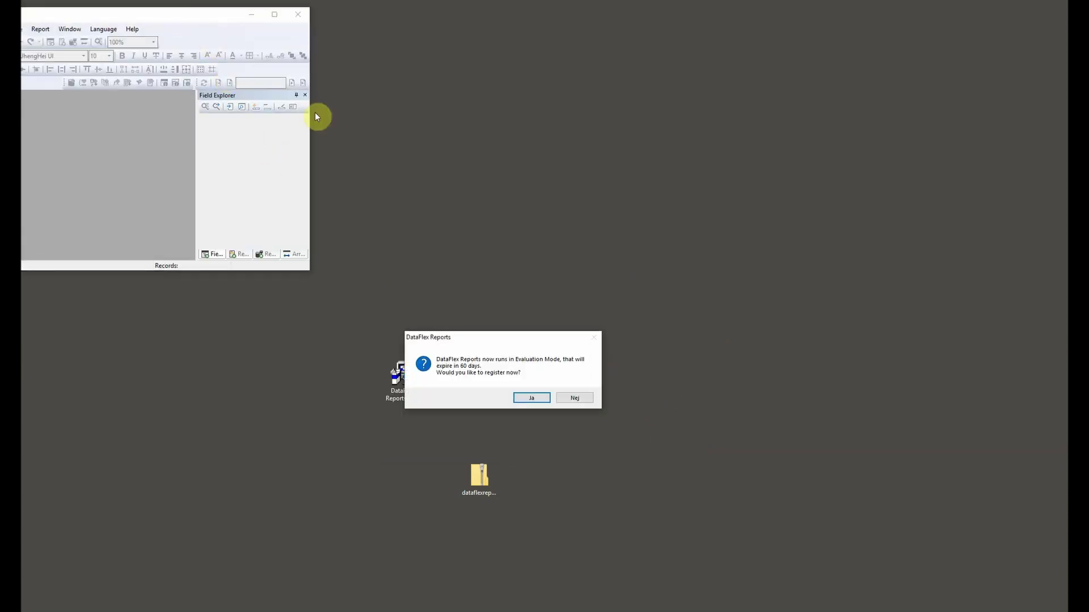
# Open the registration form and close it without registering, and move and enlarge the DataFlex Reports window on the desktop
pyautogui.click(536, 401)
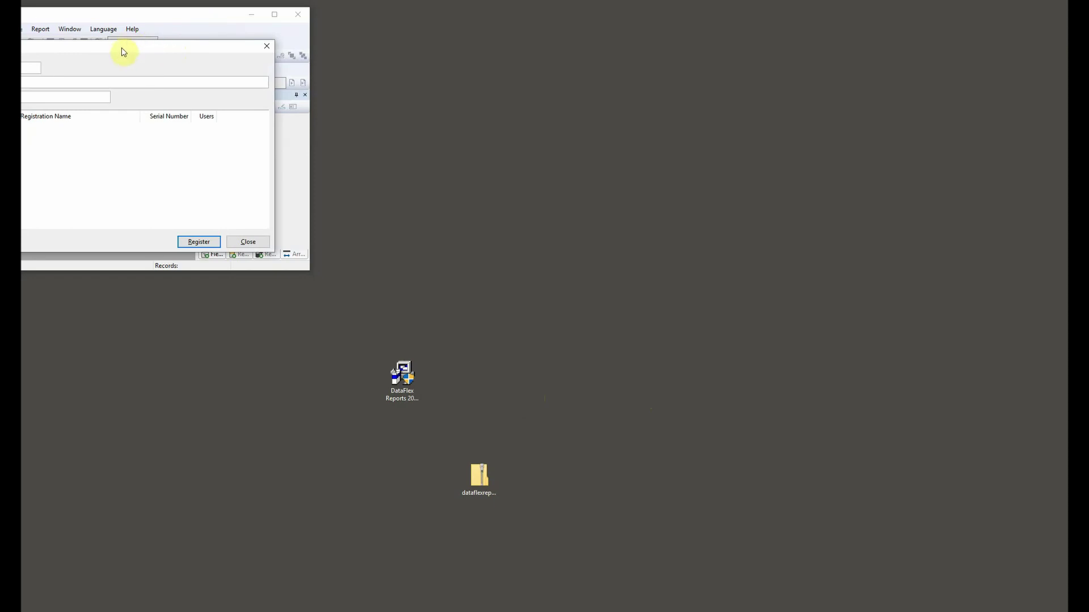
pyautogui.click(248, 241)
pyautogui.moveTo(74, 15); pyautogui.dragTo(328, 58)
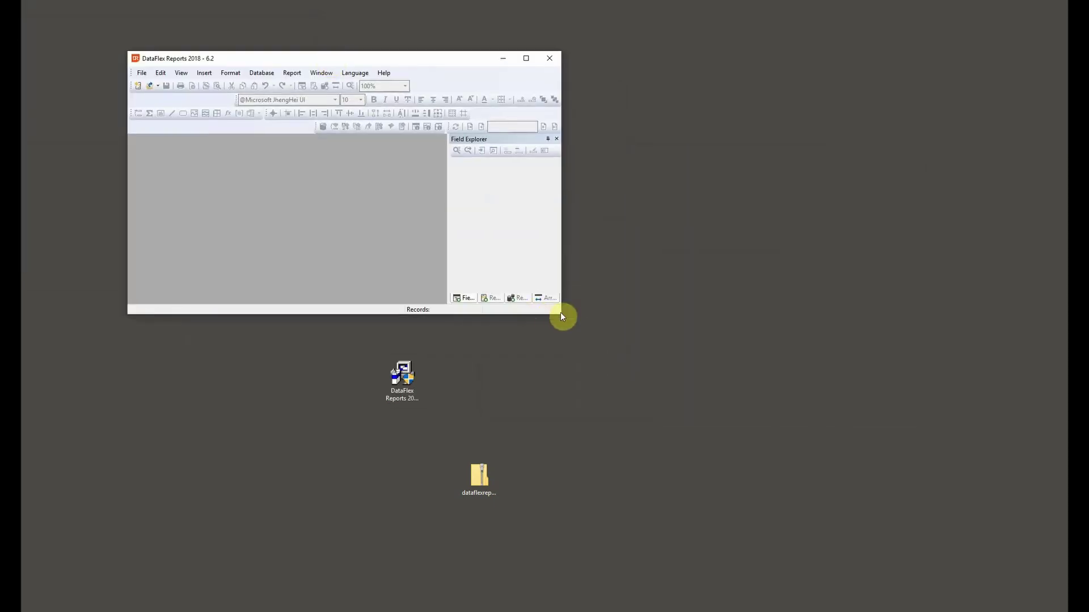
pyautogui.moveTo(562, 314); pyautogui.dragTo(818, 528)
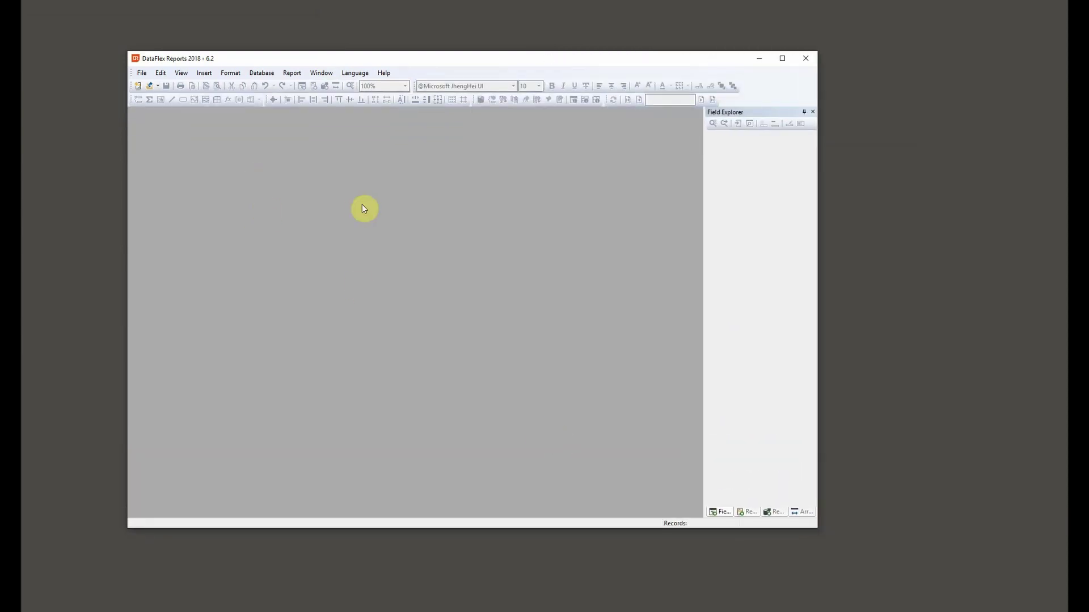
# Start a new report with the New Report Wizard, choose the report type and continue to the data selection page
pyautogui.click(142, 74)
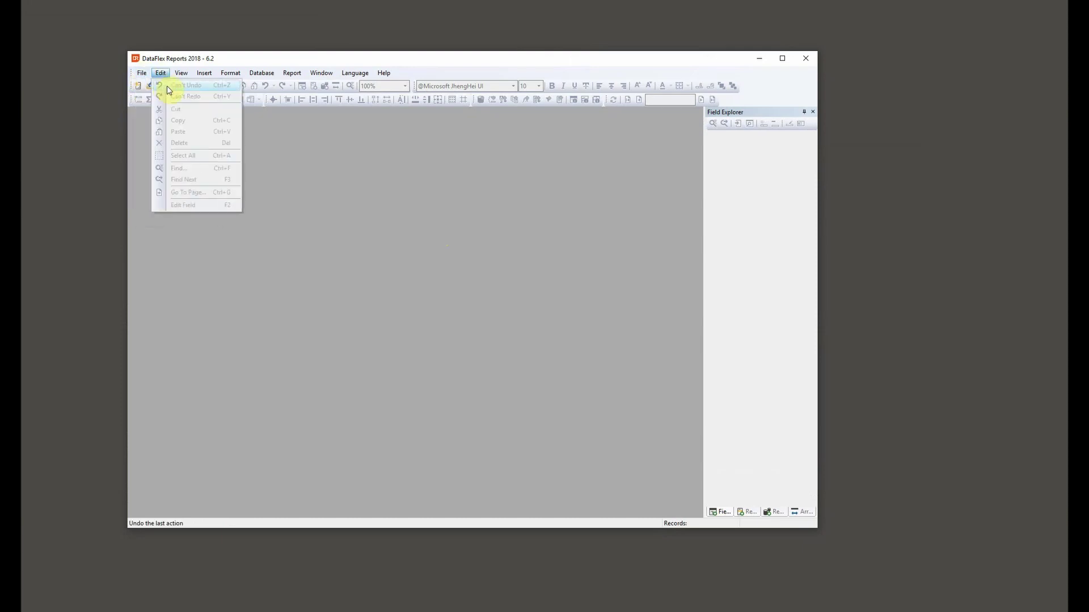
pyautogui.moveTo(157, 87)
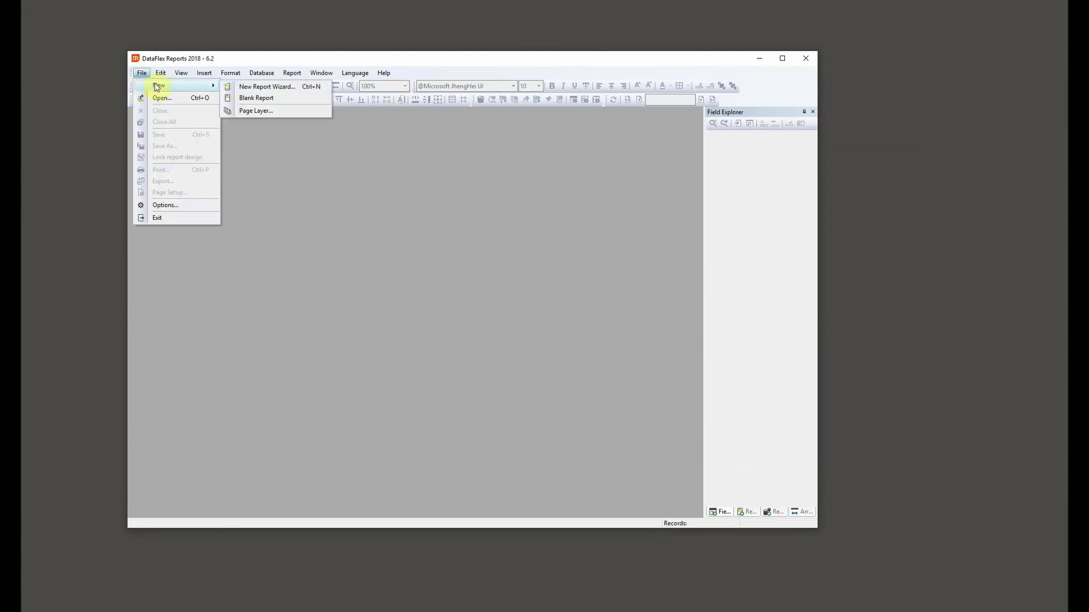
pyautogui.click(259, 89)
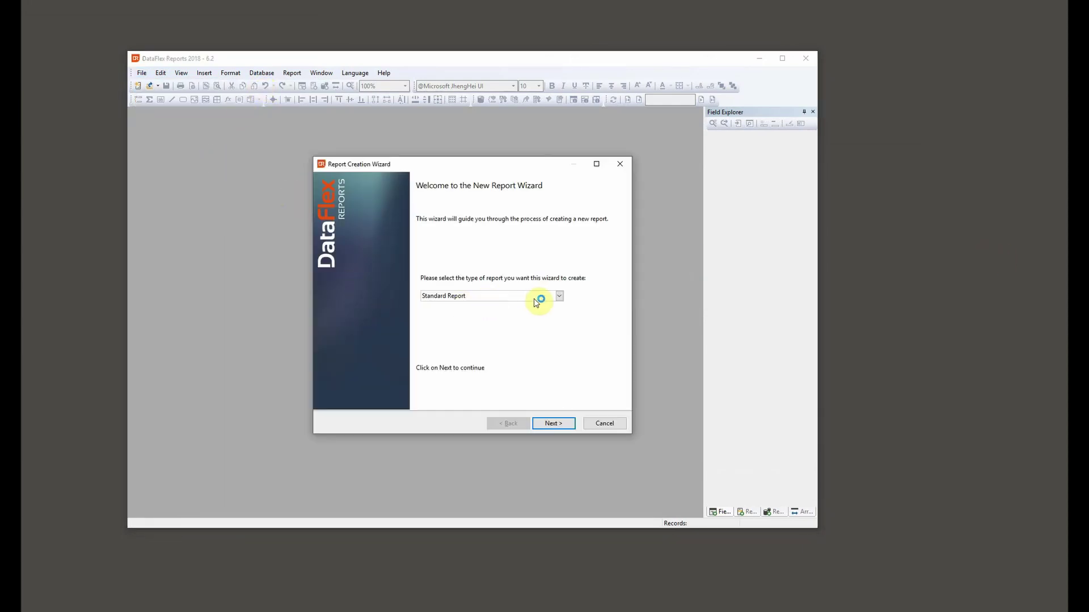
pyautogui.click(559, 296)
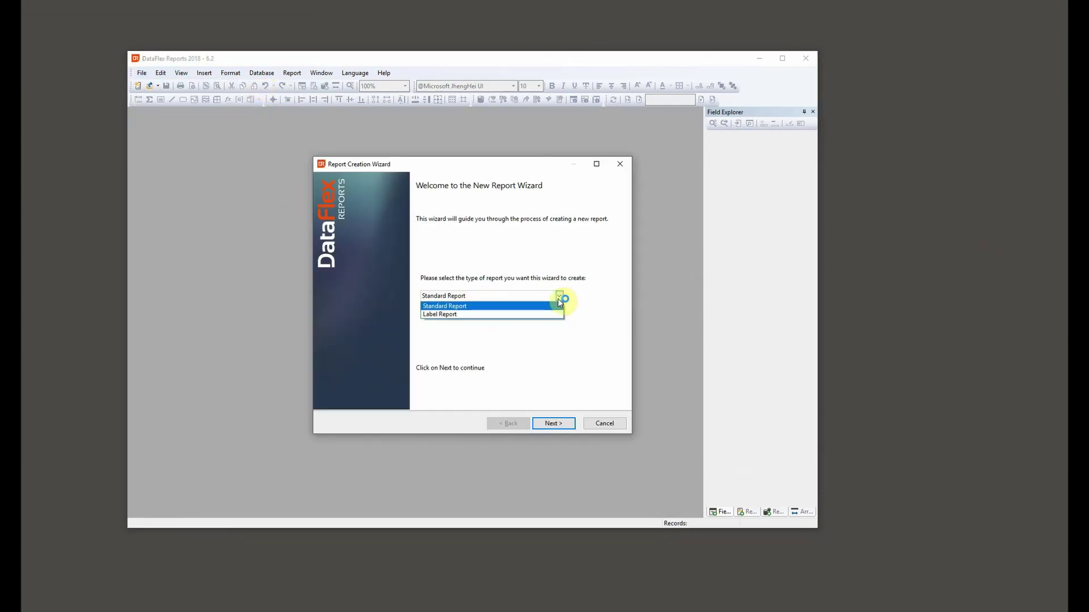
pyautogui.click(553, 316)
pyautogui.click(553, 423)
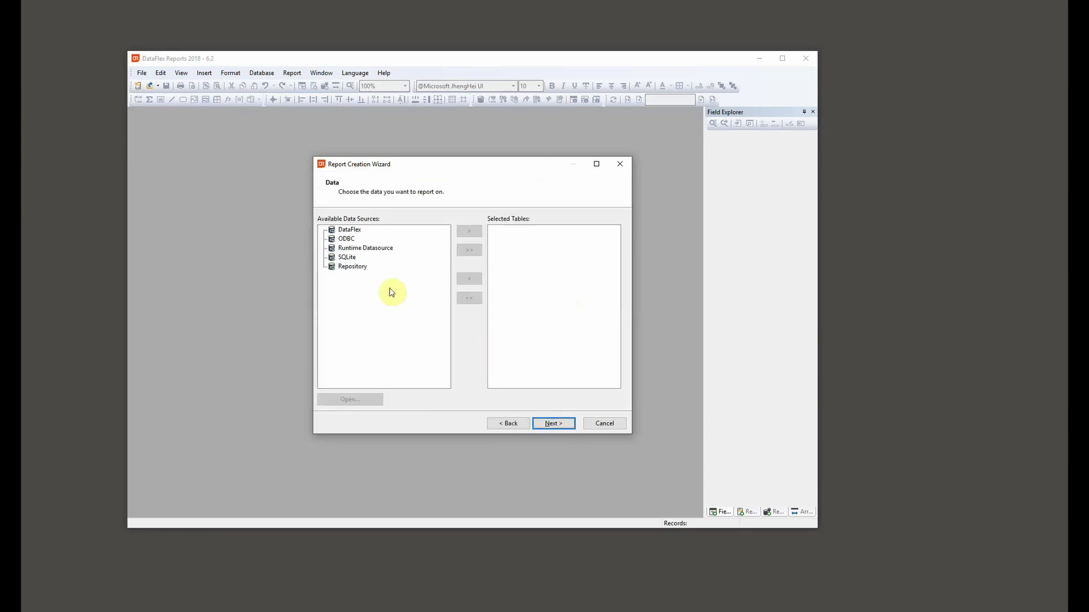
# Look through the available data source types: ODBC, DataFlex, Runtime Datasource, SQLite and Repository
pyautogui.click(354, 241)
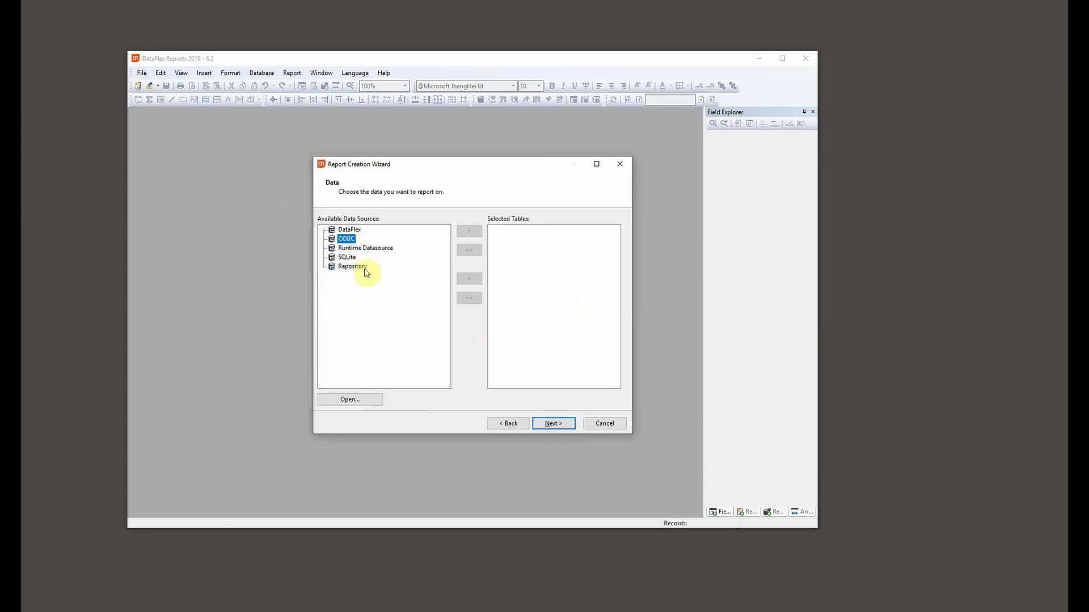
pyautogui.click(353, 230)
pyautogui.click(361, 249)
pyautogui.click(348, 258)
pyautogui.click(349, 268)
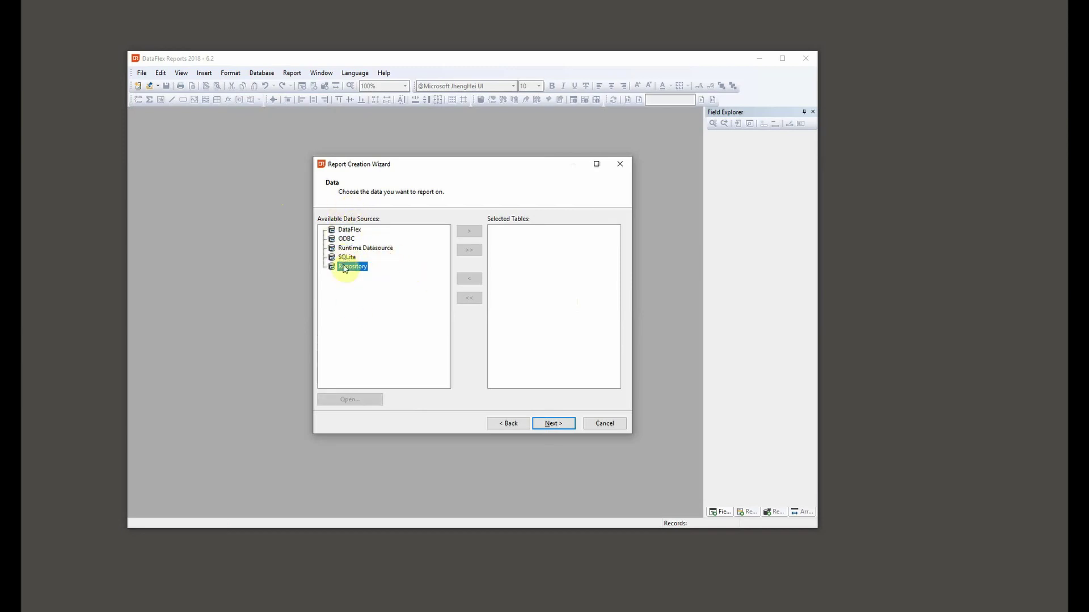
# Open a DataFlex data source and browse to the DataFlex Projects folder on the DATA (E:) drive
pyautogui.doubleClick(344, 230)
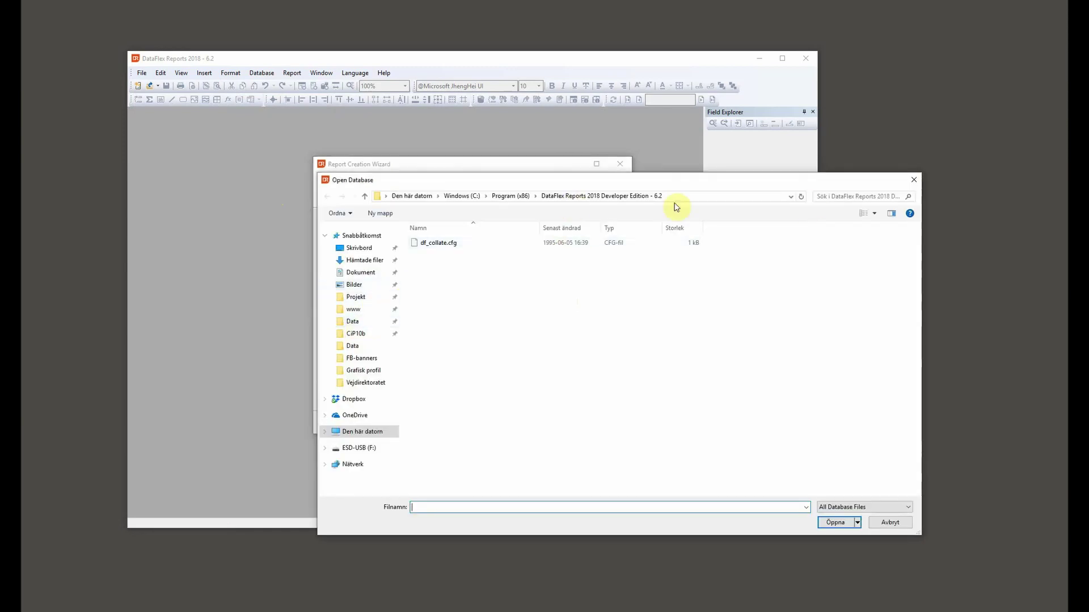
pyautogui.moveTo(521, 183); pyautogui.dragTo(602, 164)
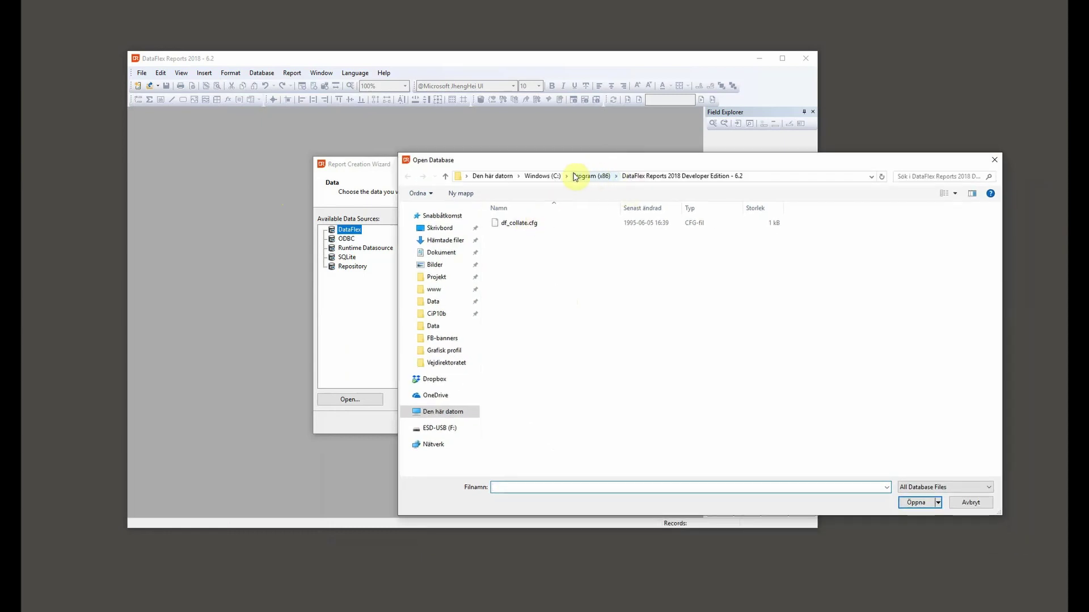
pyautogui.click(546, 177)
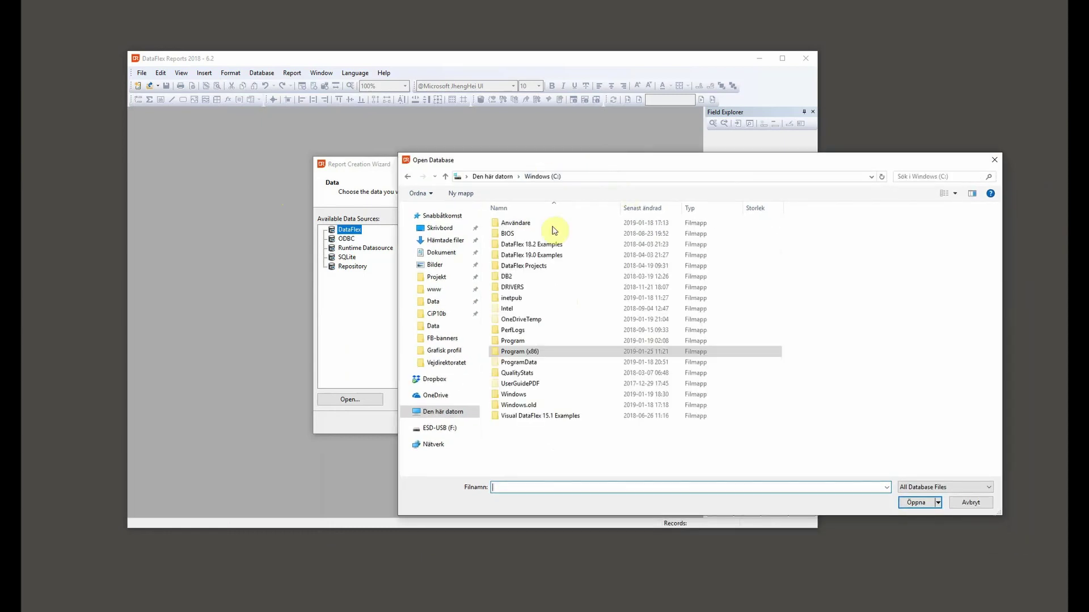
pyautogui.click(443, 432)
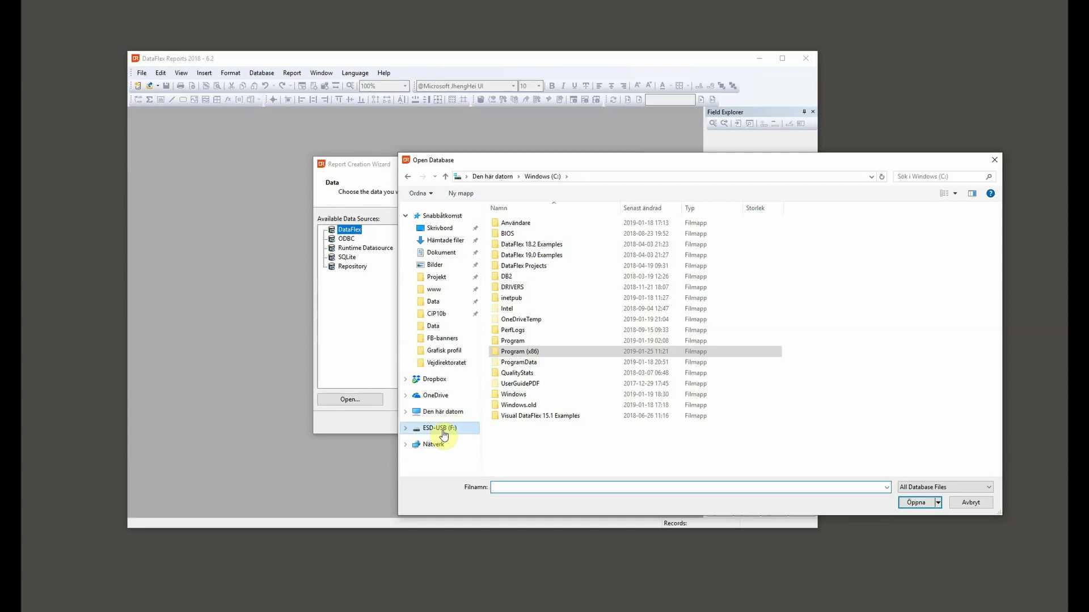
pyautogui.click(435, 416)
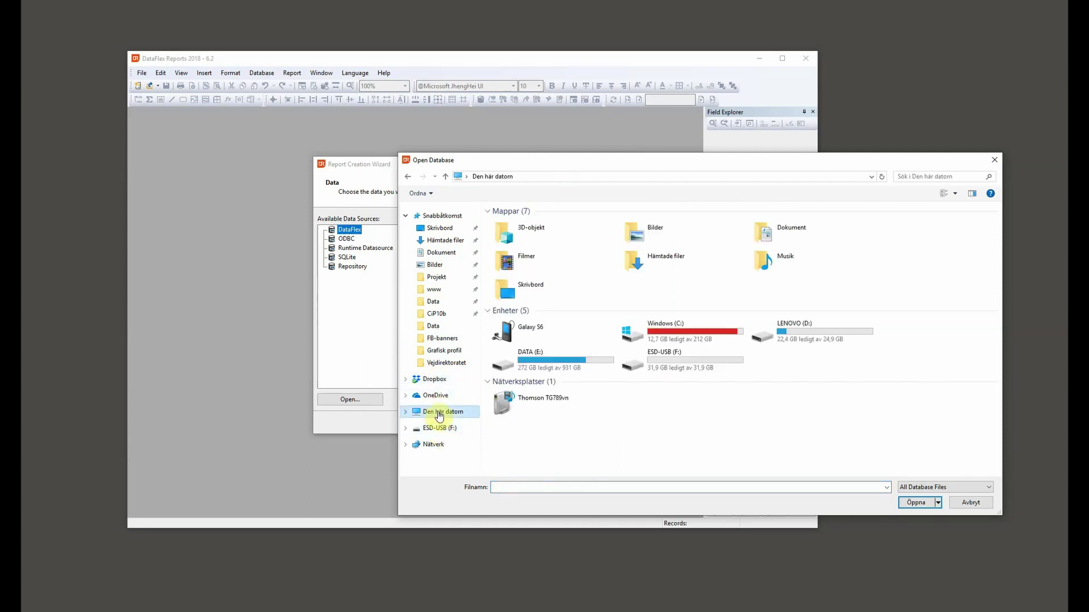
pyautogui.doubleClick(566, 361)
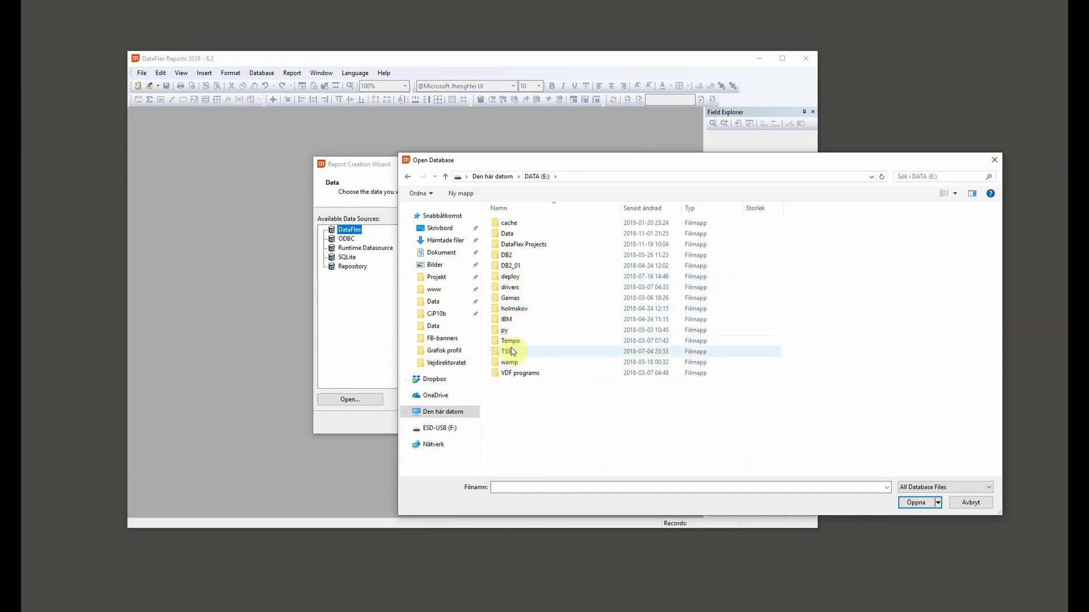
pyautogui.doubleClick(524, 252)
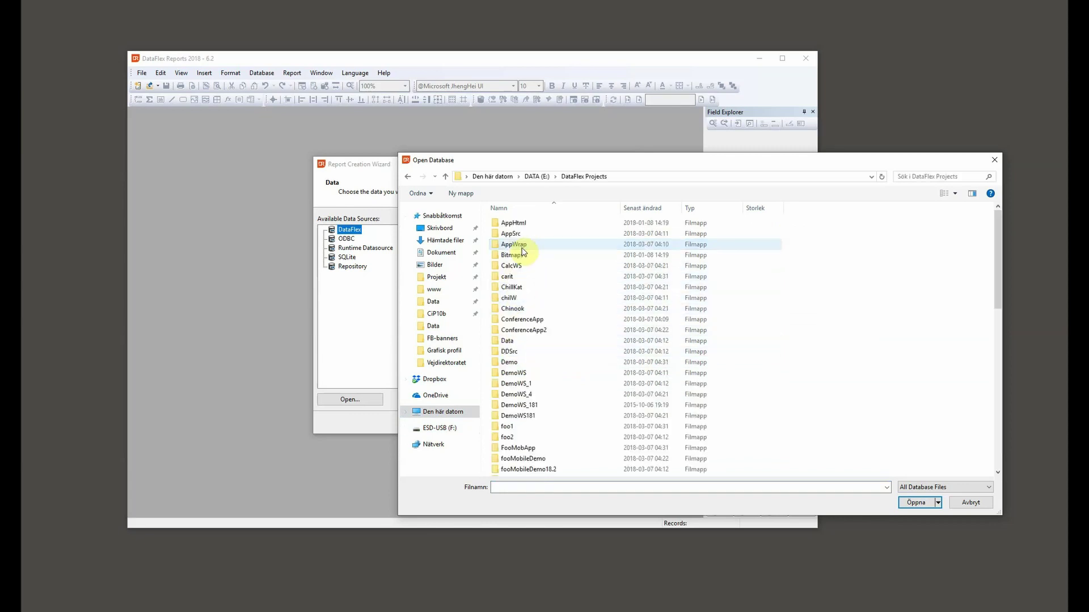
# Open Filelist.cfg from the Data folder of the TaskVoter project as the report's database
pyautogui.scroll(-4, 536, 301)
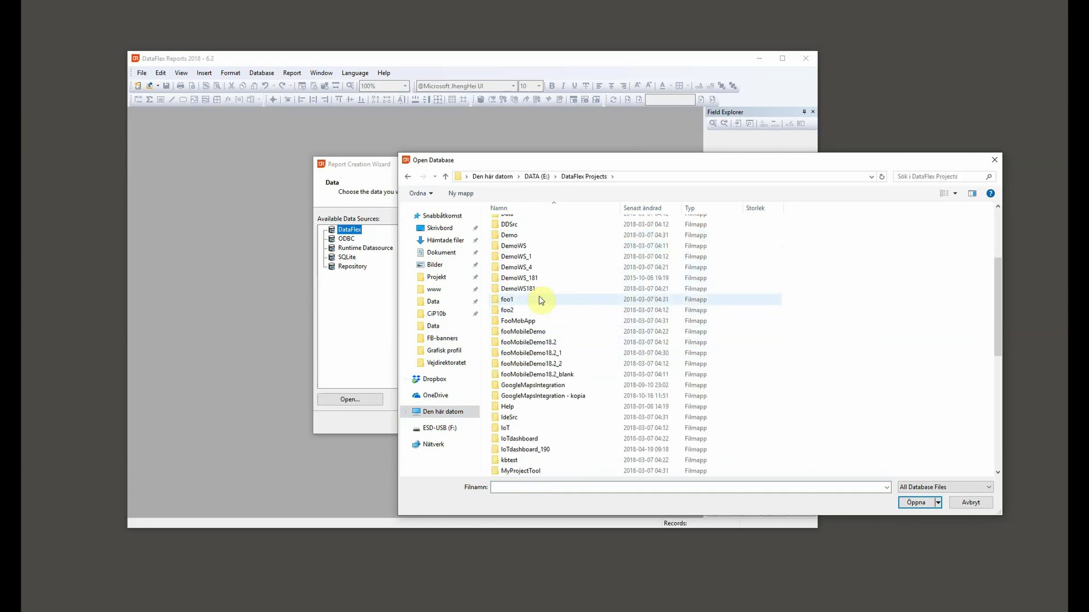
pyautogui.scroll(-3, 540, 397)
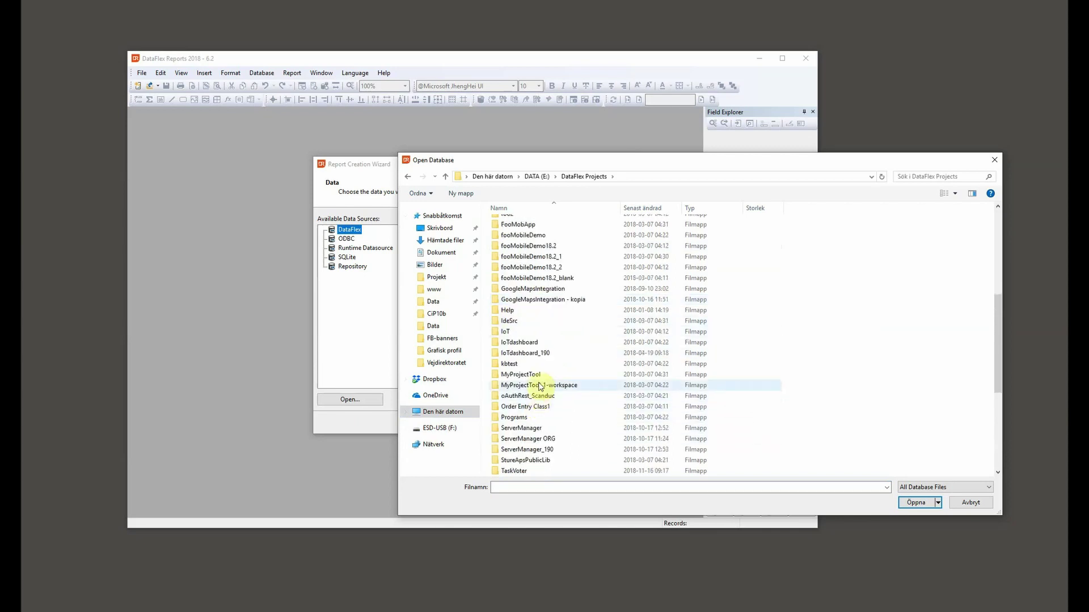
pyautogui.scroll(-2, 521, 360)
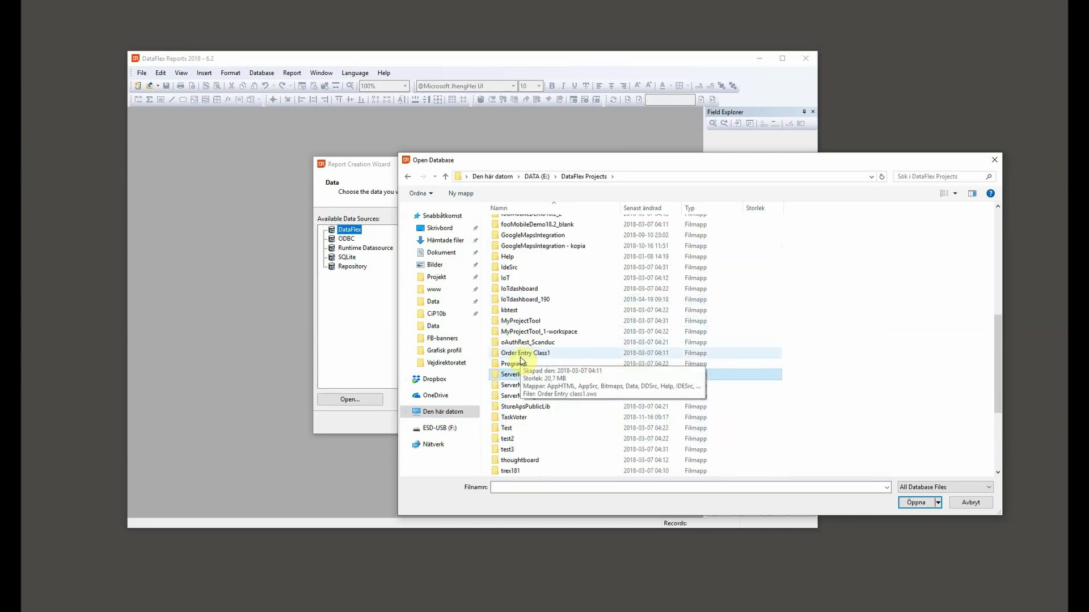
pyautogui.scroll(-4, 522, 361)
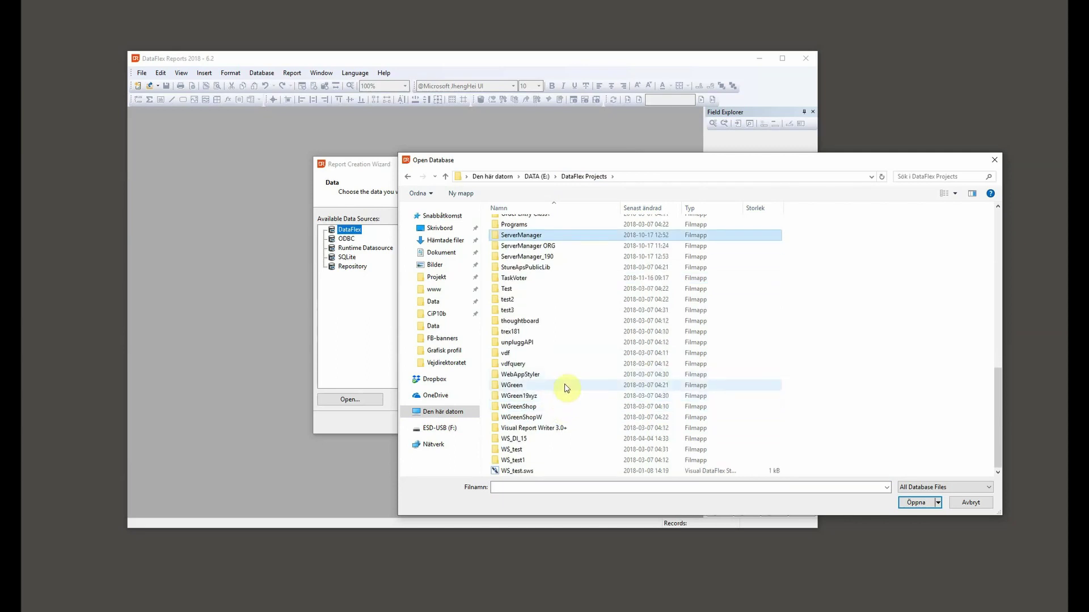
pyautogui.scroll(2, 564, 383)
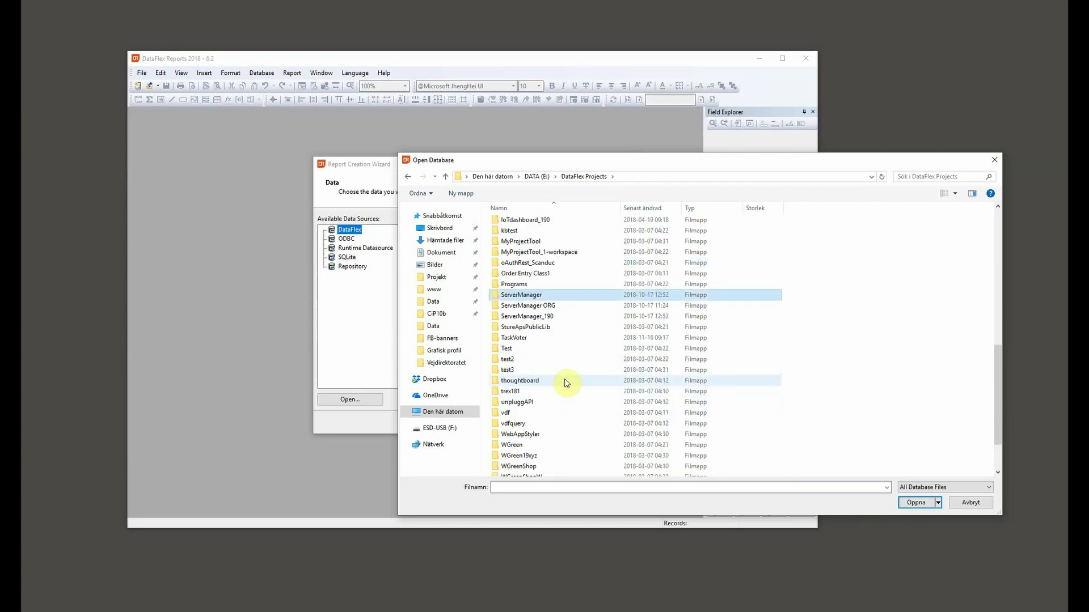
pyautogui.click(512, 338)
pyautogui.doubleClick(512, 338)
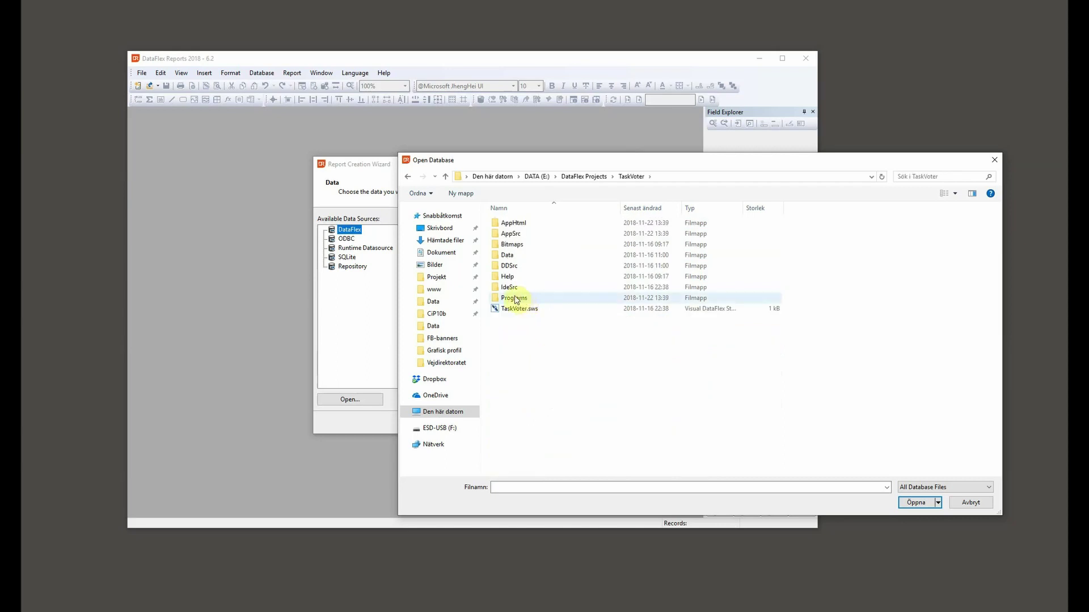
pyautogui.doubleClick(509, 255)
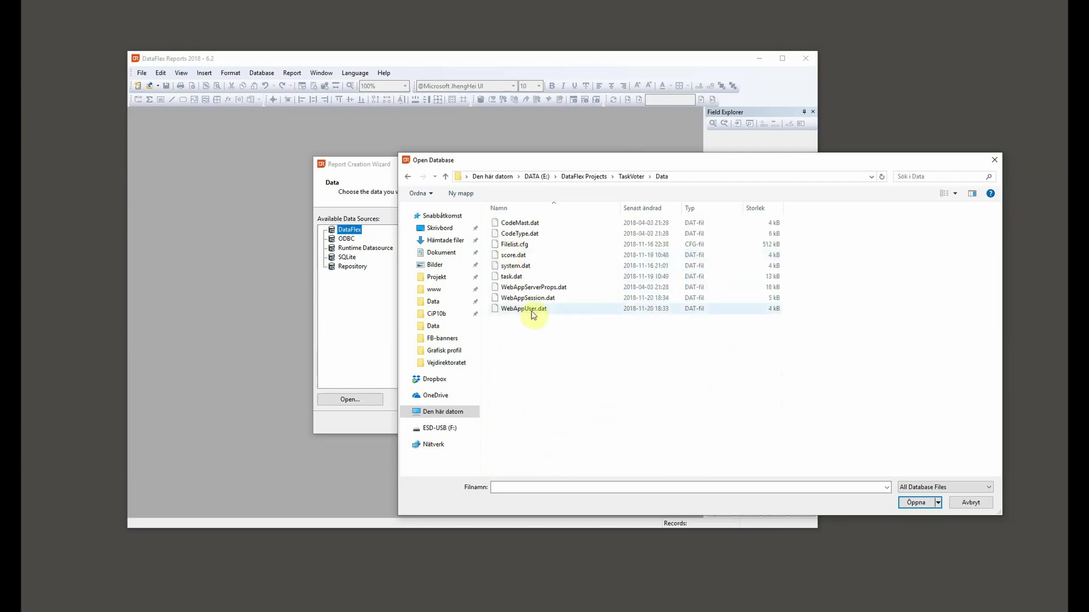
pyautogui.click(509, 246)
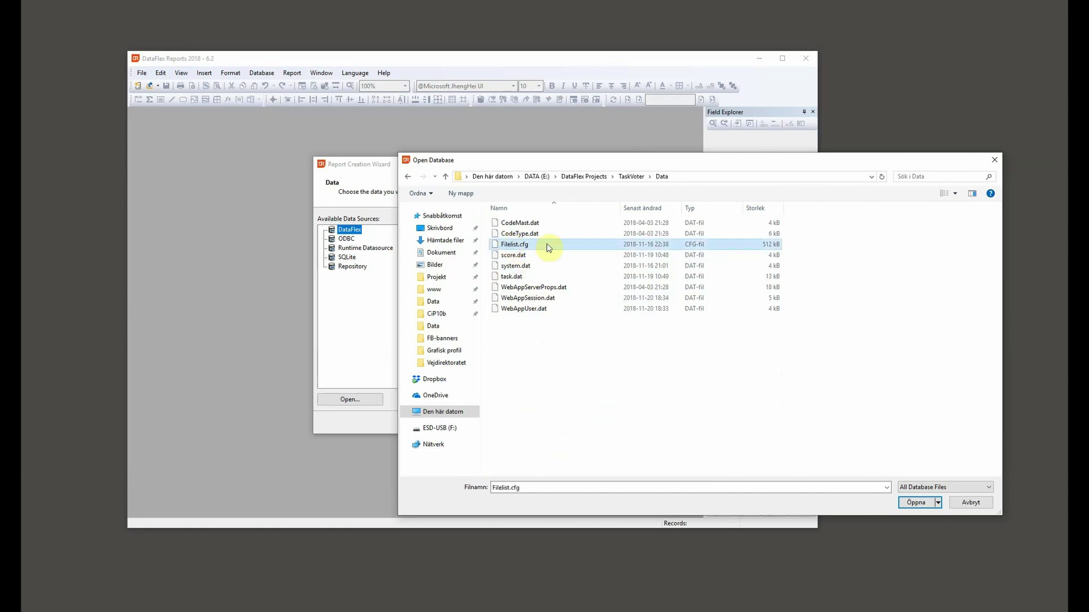
pyautogui.click(922, 503)
# Expand the TaskVoter file list and add its task and score tables to the selected tables
pyautogui.click(371, 239)
pyautogui.doubleClick(338, 240)
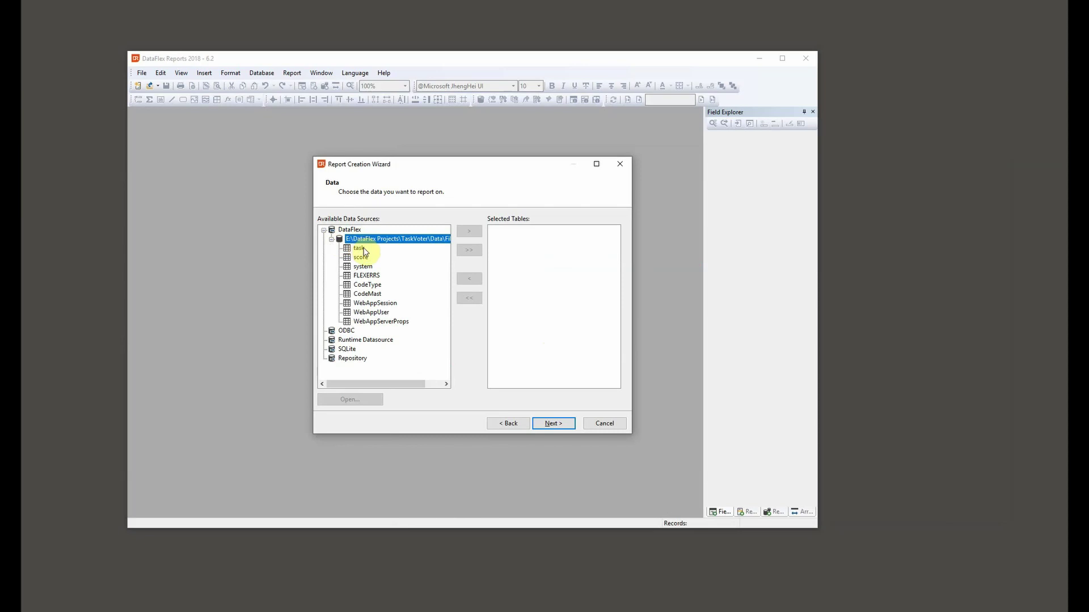
pyautogui.click(361, 249)
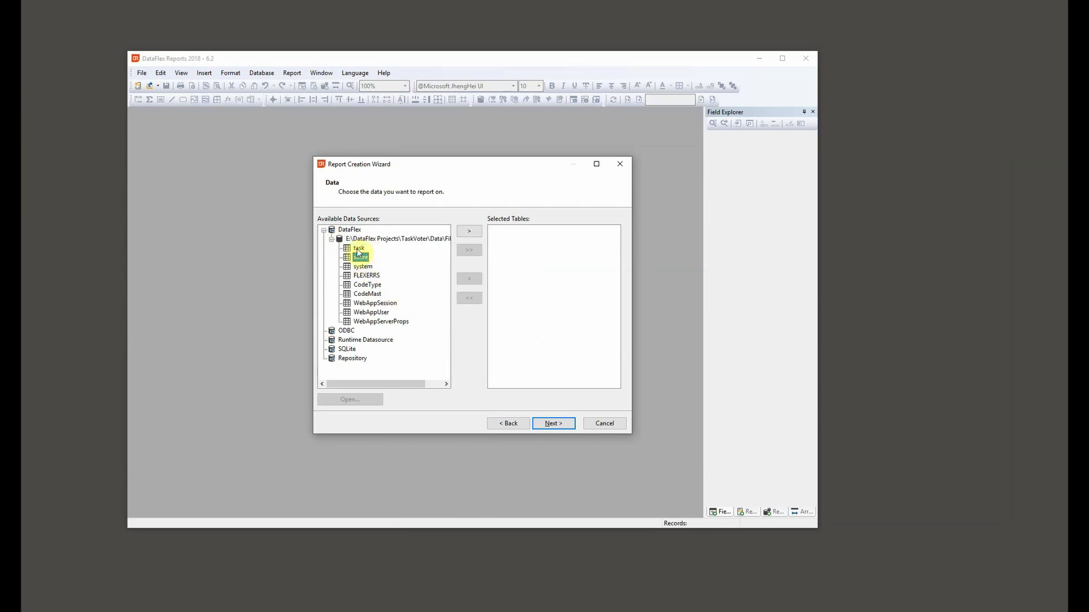
pyautogui.doubleClick(358, 250)
pyautogui.doubleClick(360, 257)
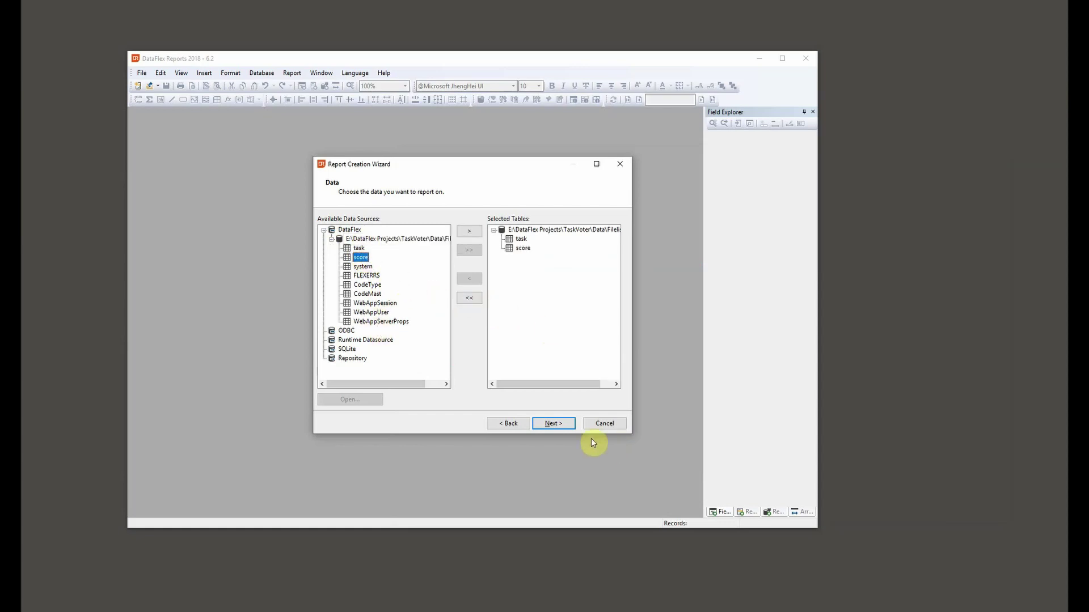
# Reposition the score and task tables in the link diagram and accept the existing link between them
pyautogui.click(553, 424)
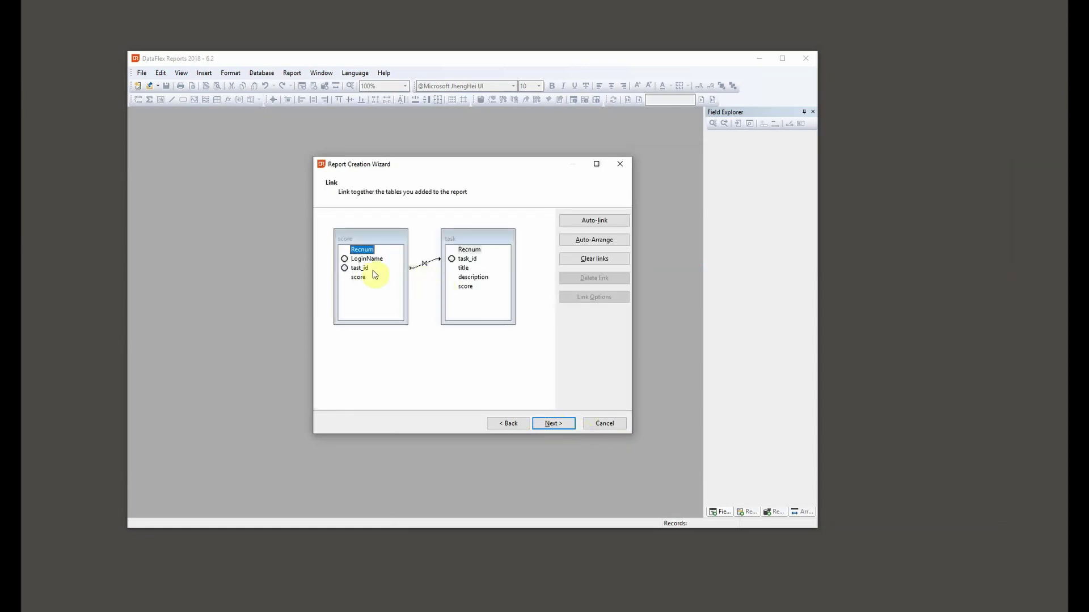
pyautogui.moveTo(476, 237)
pyautogui.mouseDown()
pyautogui.moveTo(510, 236)
pyautogui.moveTo(493, 235)
pyautogui.mouseUp()
pyautogui.moveTo(372, 232); pyautogui.dragTo(375, 266)
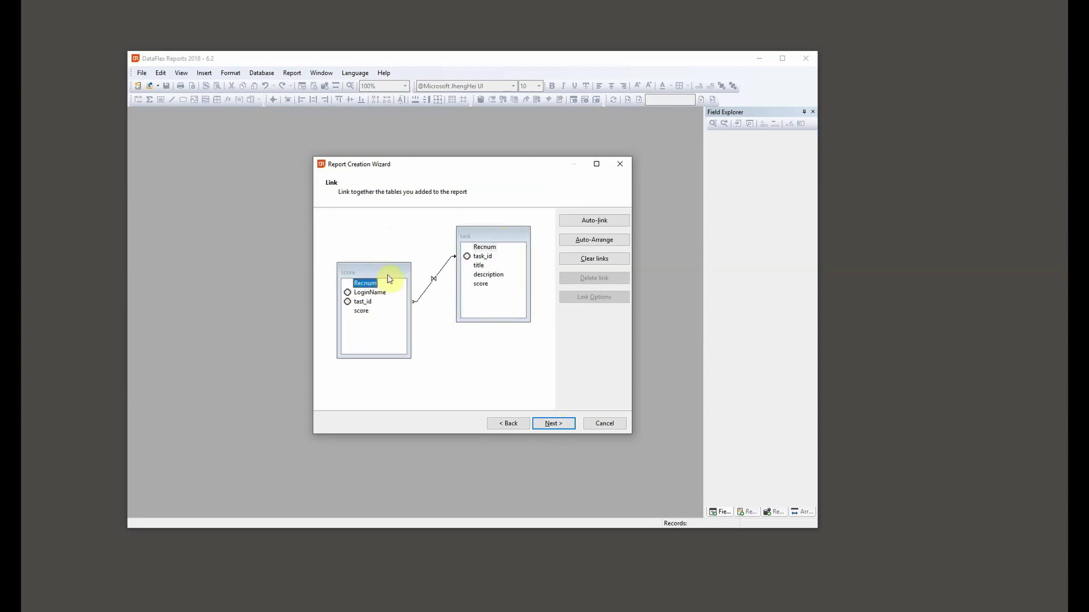
pyautogui.click(554, 425)
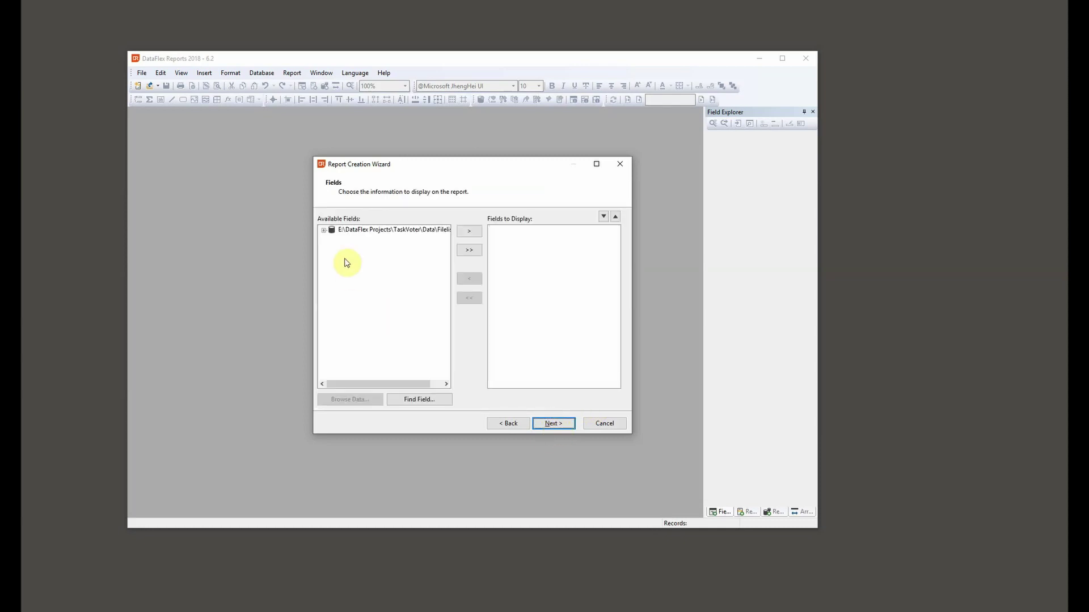
# Add the title, score and description fields of the task table to the fields to display
pyautogui.doubleClick(331, 231)
pyautogui.click(331, 239)
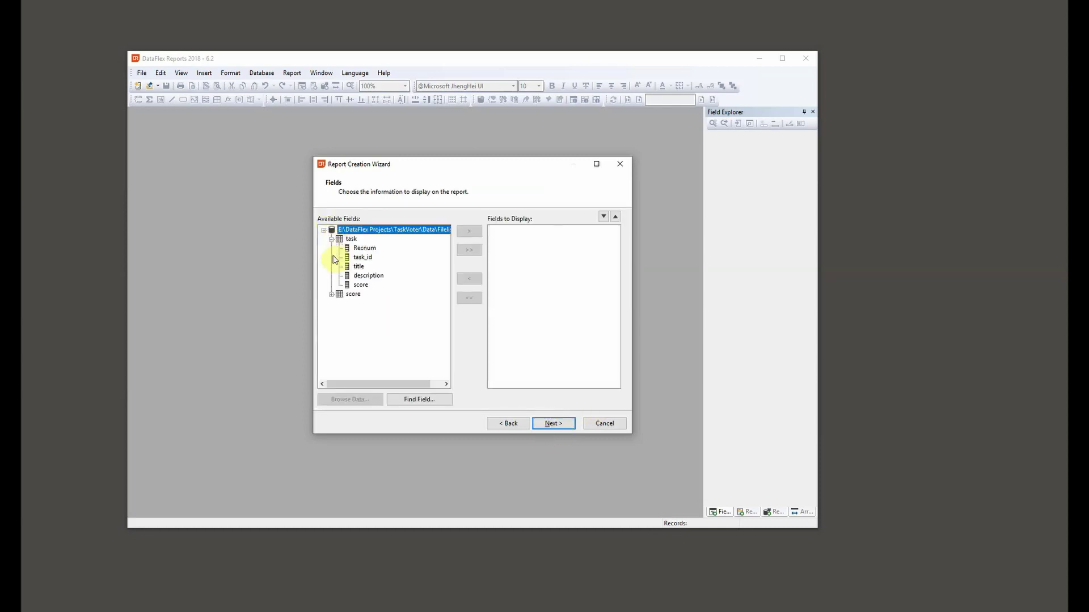
pyautogui.click(331, 294)
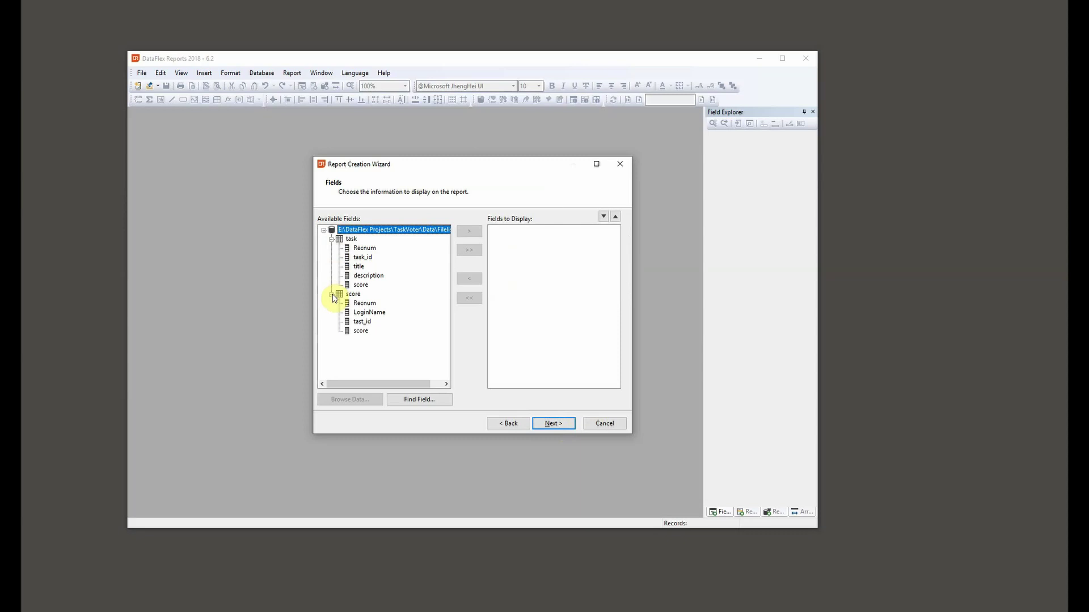
pyautogui.click(357, 268)
pyautogui.doubleClick(363, 269)
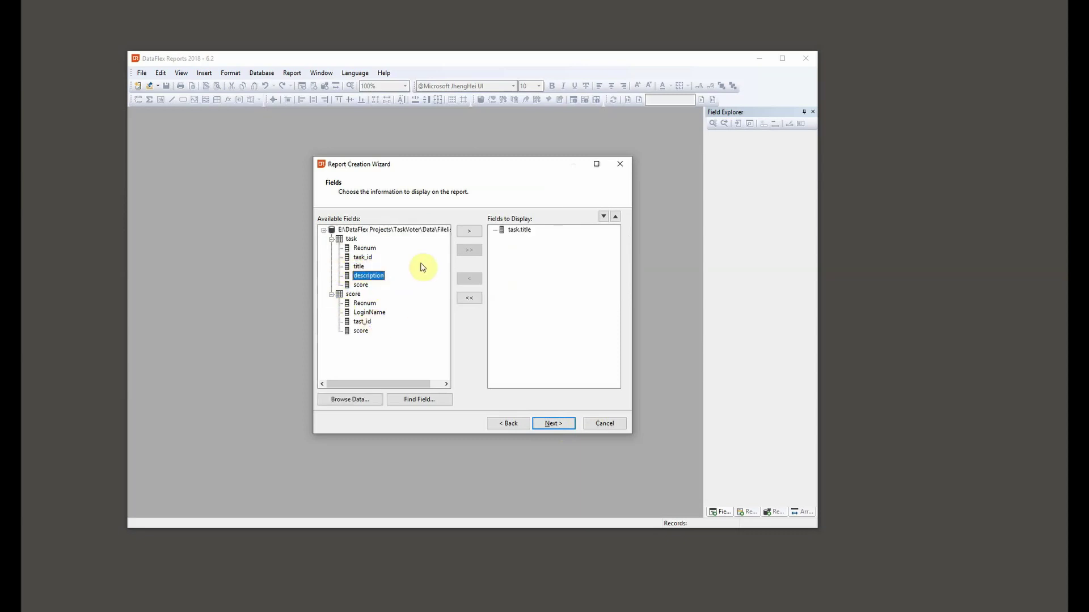
pyautogui.click(360, 285)
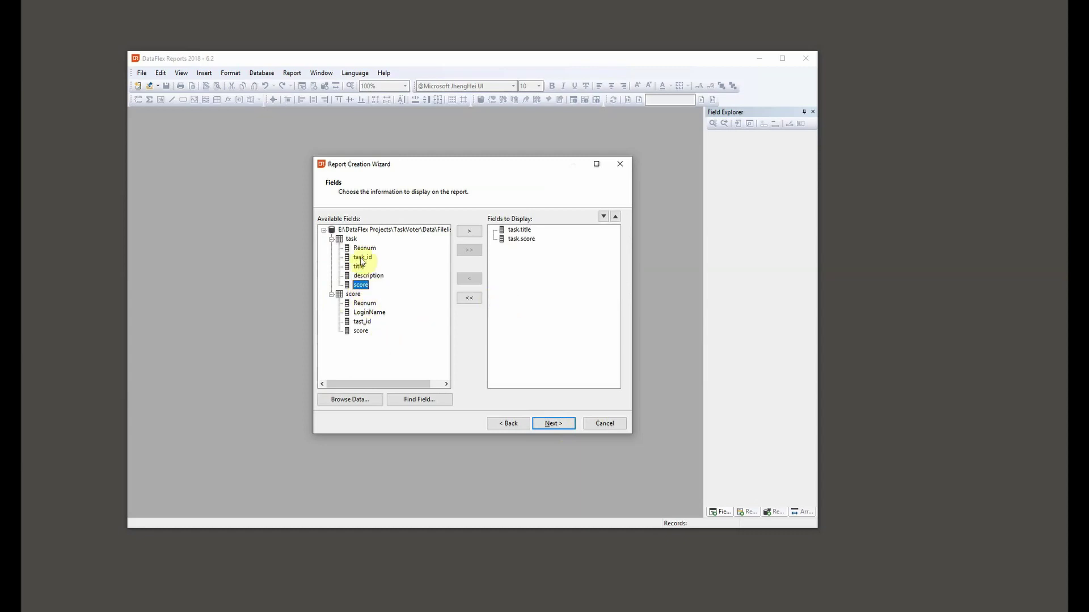
pyautogui.doubleClick(372, 277)
# Move task.description above task.score in the display order and accept the field selection
pyautogui.click(518, 248)
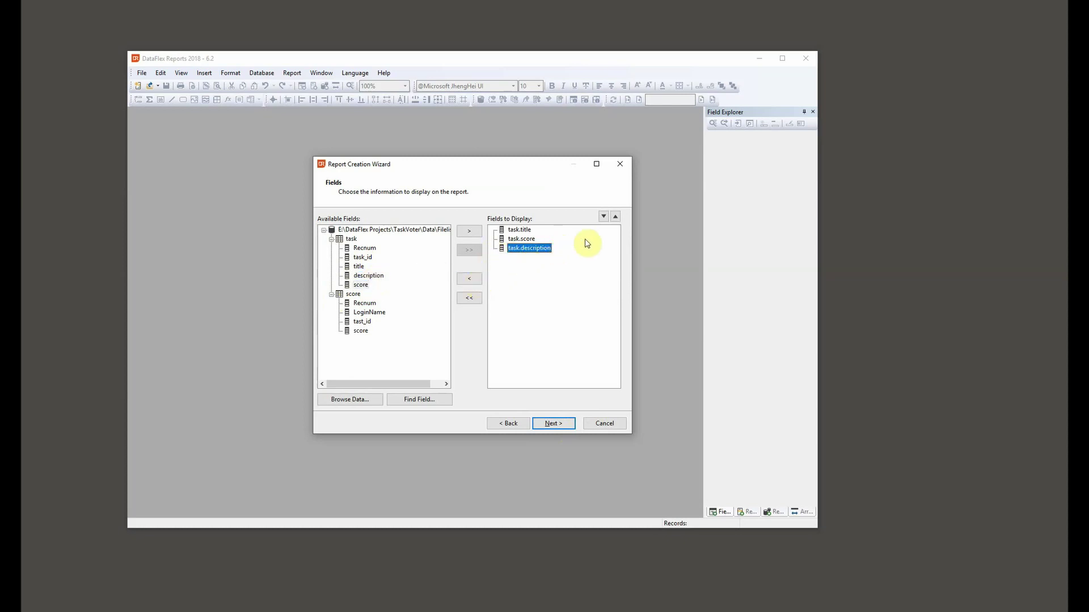
pyautogui.click(616, 218)
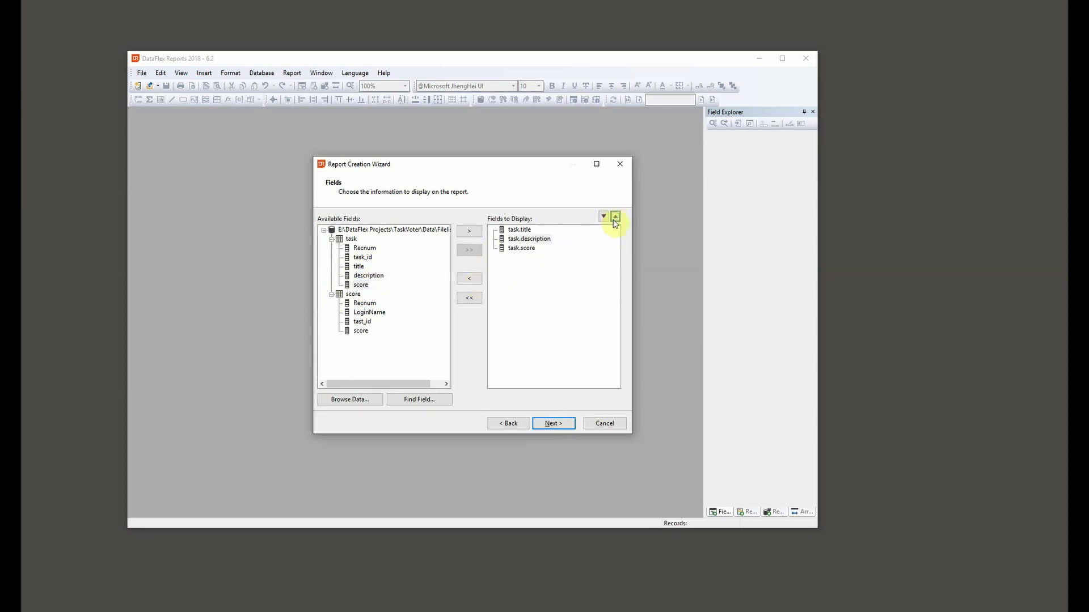
pyautogui.click(554, 424)
# Leave grouping and data filters empty and finish the wizard with its remaining defaults to generate the report
pyautogui.click(324, 239)
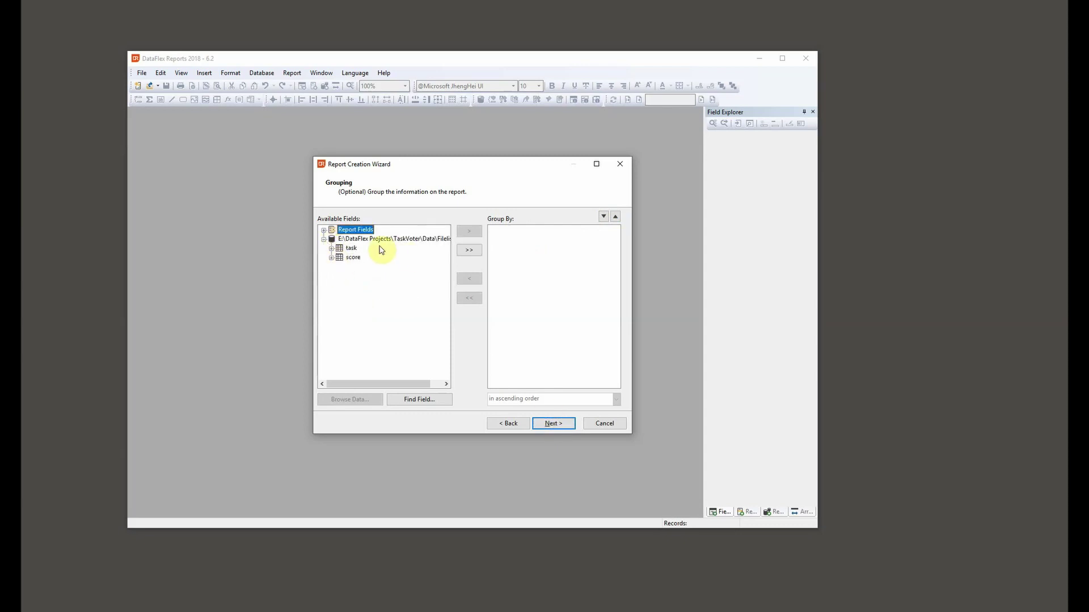
pyautogui.click(332, 248)
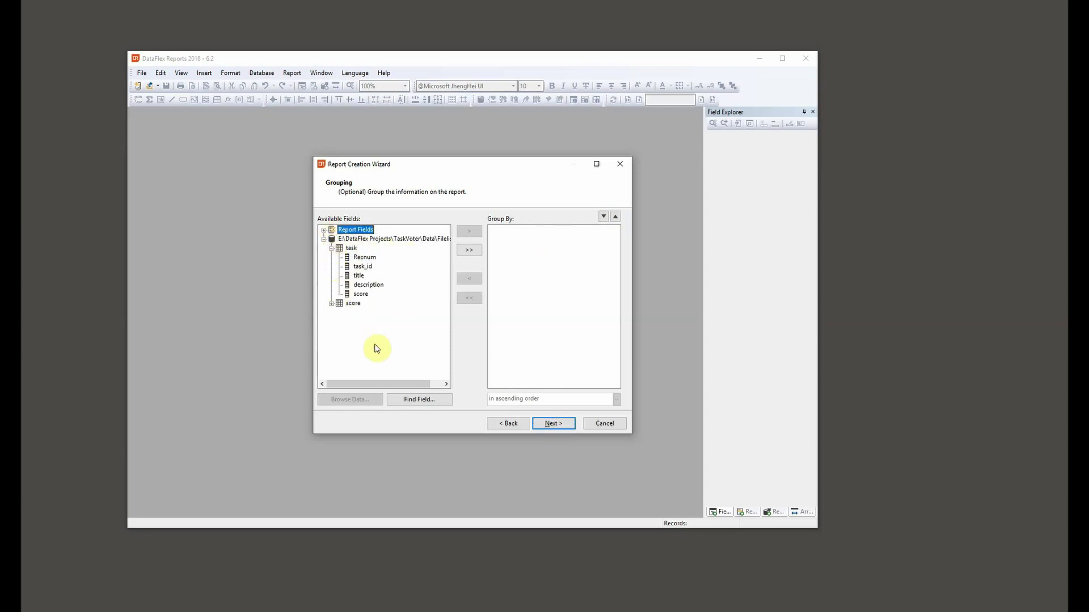
pyautogui.click(331, 304)
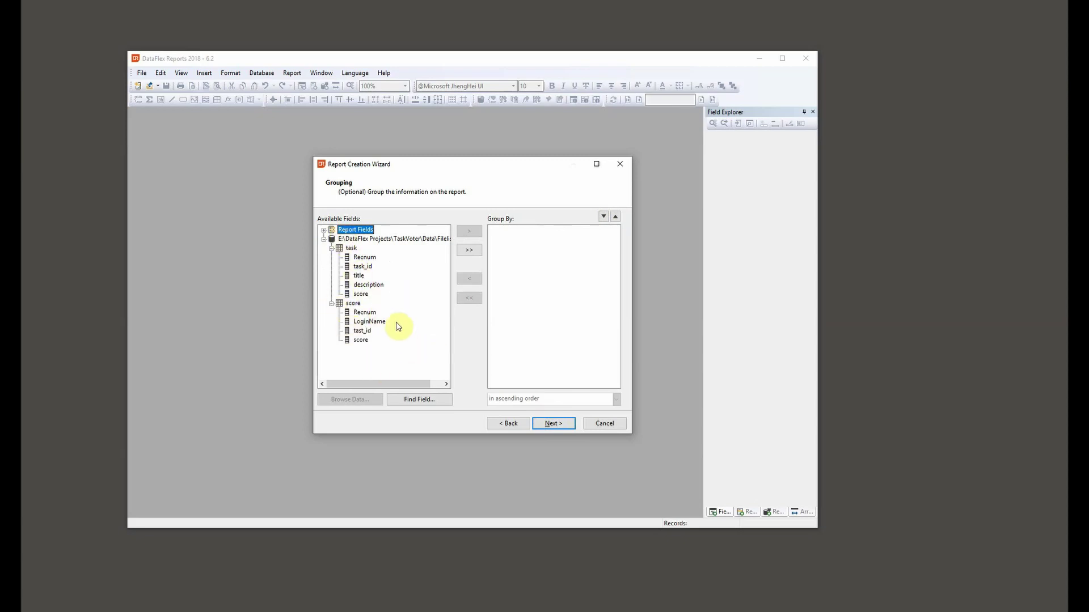
pyautogui.click(553, 424)
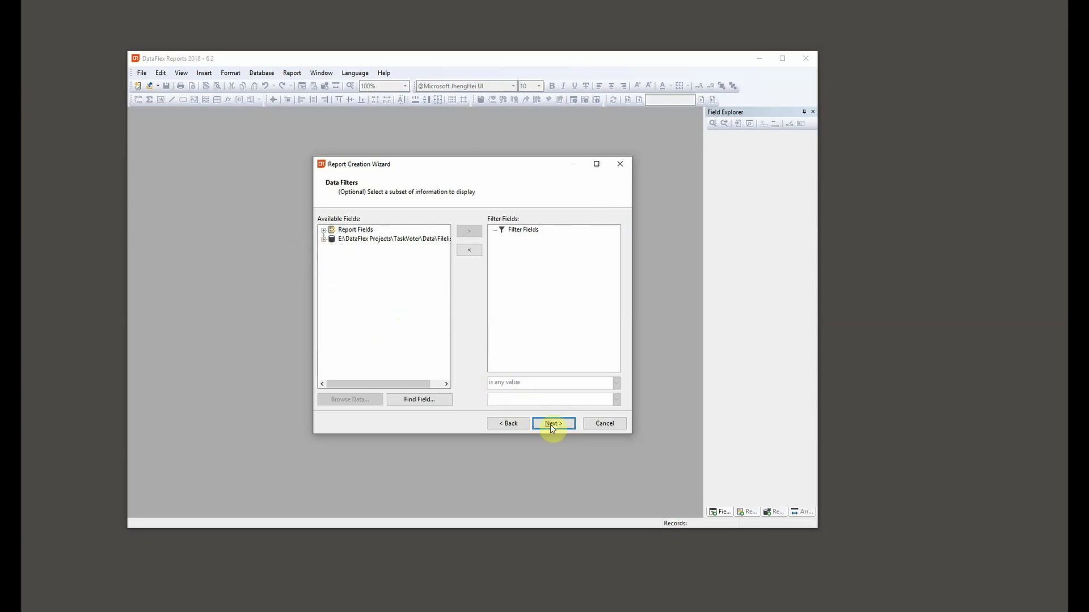
pyautogui.click(554, 425)
pyautogui.click(553, 424)
pyautogui.click(555, 426)
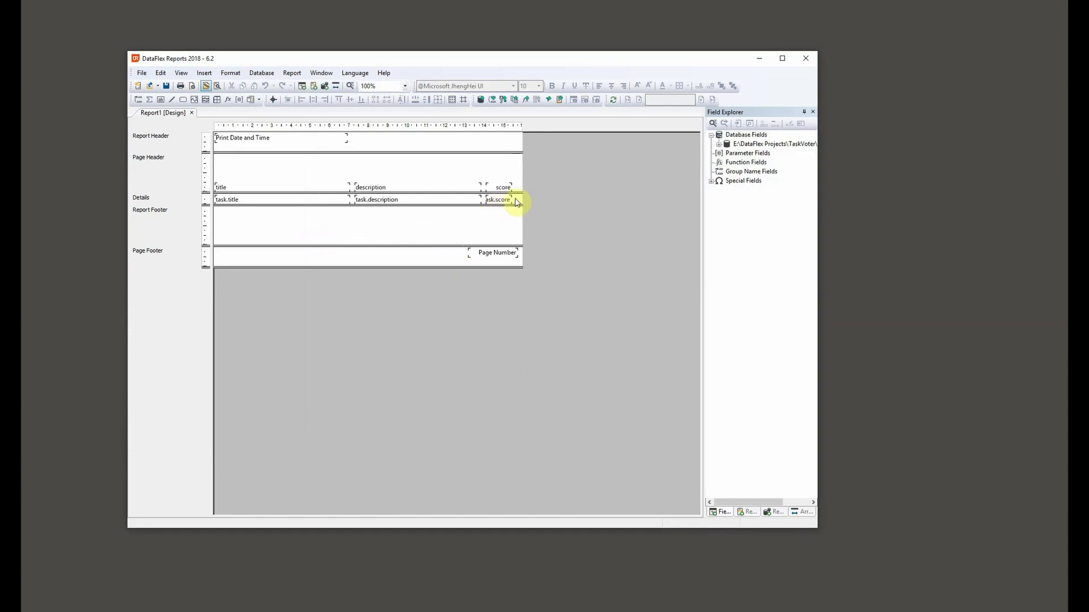
# Check the fields in the Details section, preview the generated report and return to its design
pyautogui.click(492, 202)
pyautogui.click(460, 205)
pyautogui.click(316, 200)
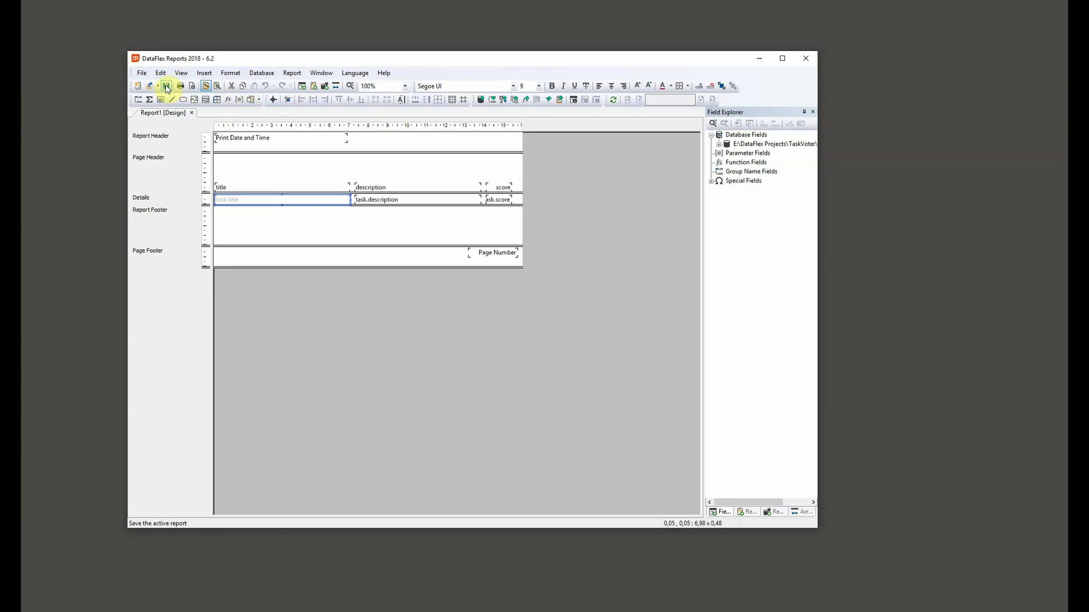
pyautogui.click(218, 86)
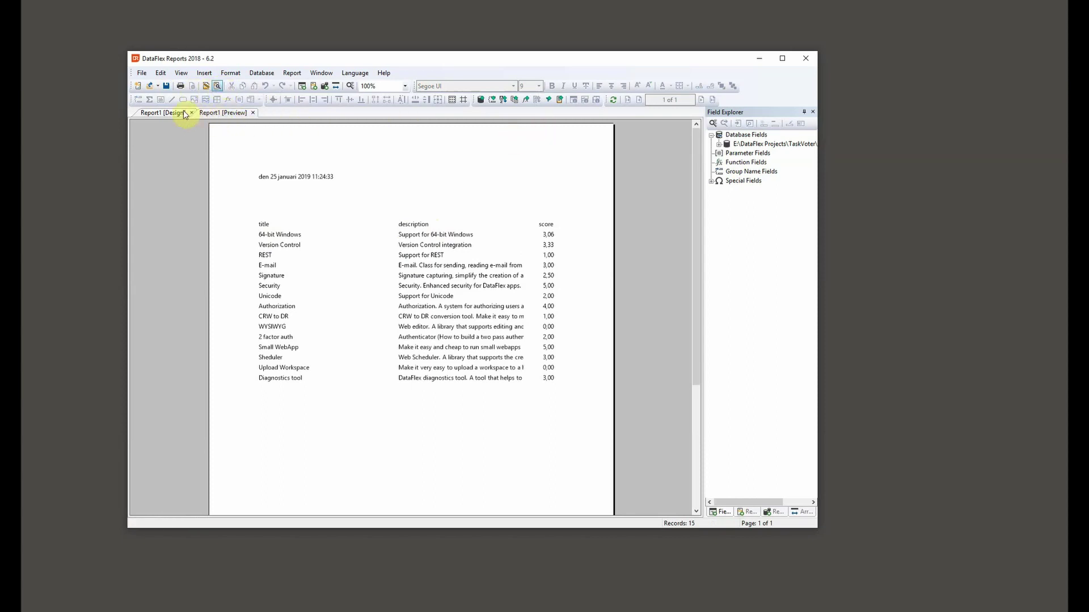
pyautogui.click(253, 112)
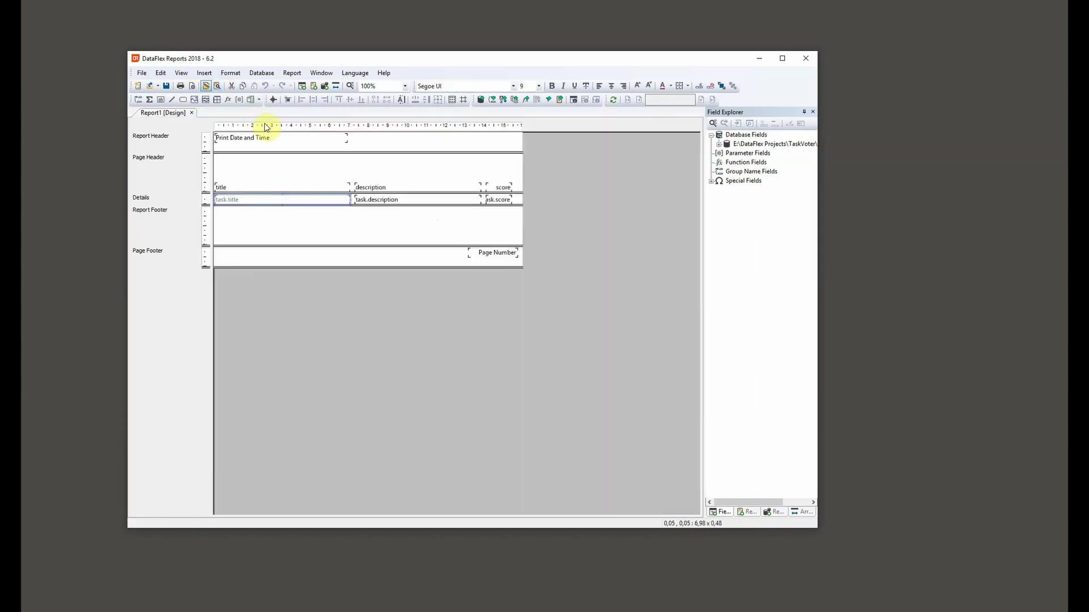
# Capitalise the column headings in the page header to read Title, Description and Score
pyautogui.doubleClick(227, 187)
pyautogui.press('Home')
pyautogui.press('Delete')
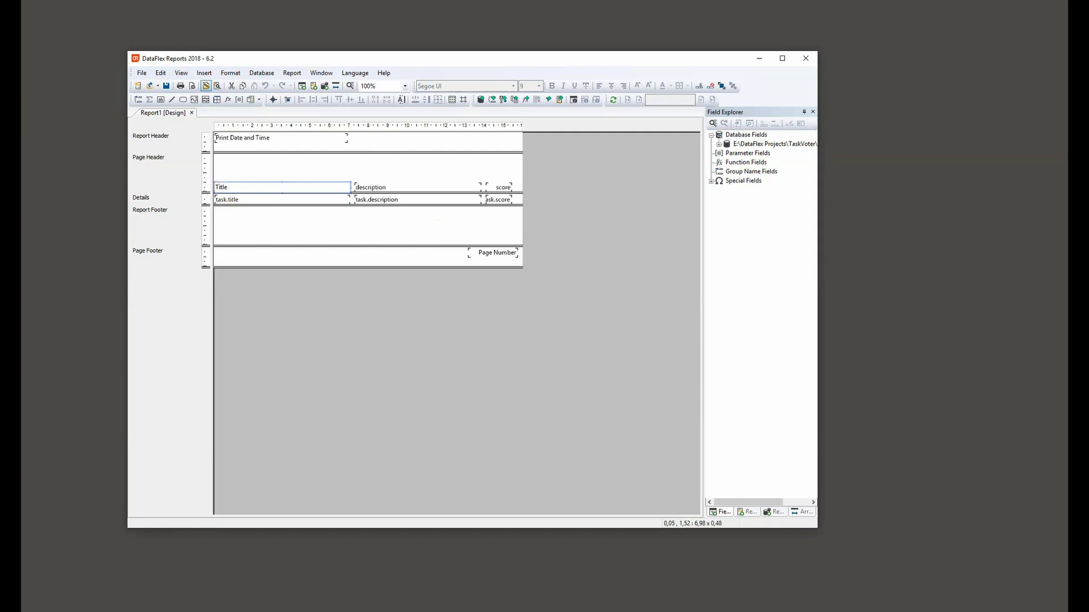
pyautogui.hotkey('ctrl', 'a')
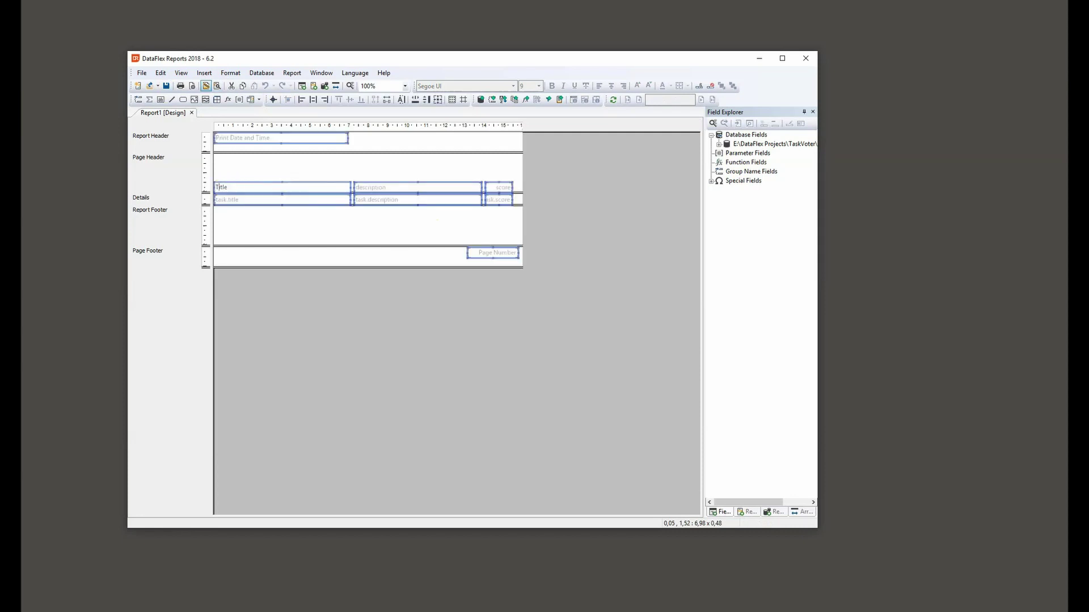
pyautogui.click(357, 189)
pyautogui.doubleClick(364, 190)
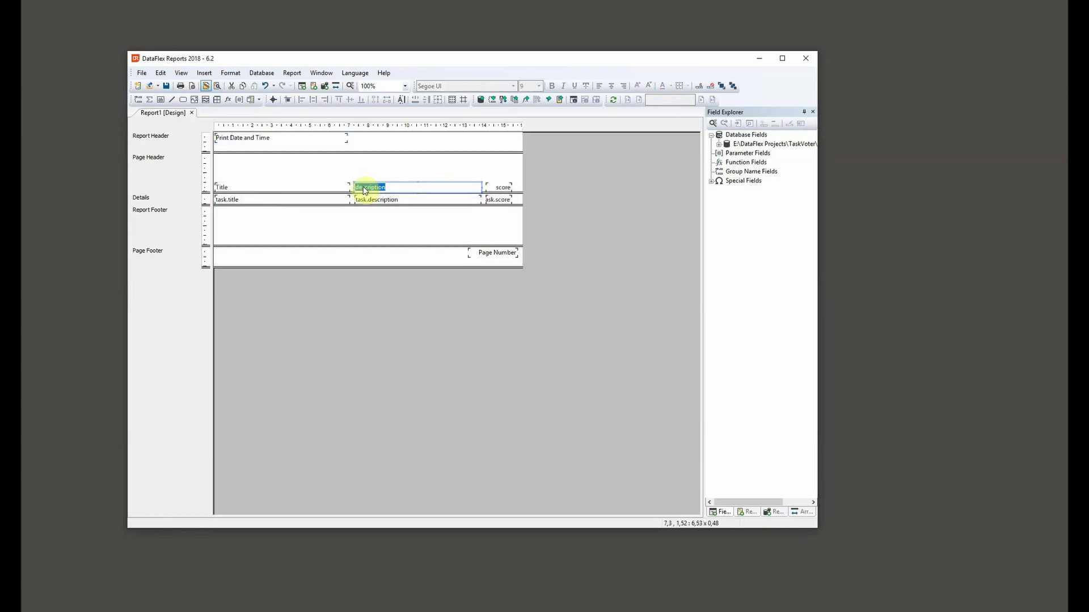
pyautogui.press('Home')
pyautogui.press('Delete')
pyautogui.write('D')
pyautogui.doubleClick(497, 188)
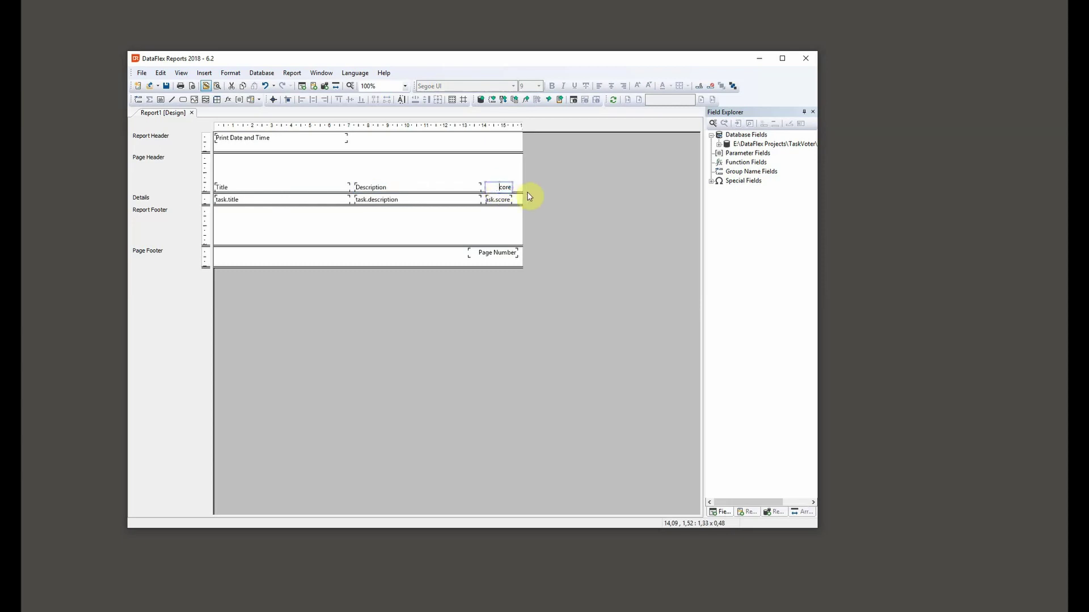
pyautogui.write('S')
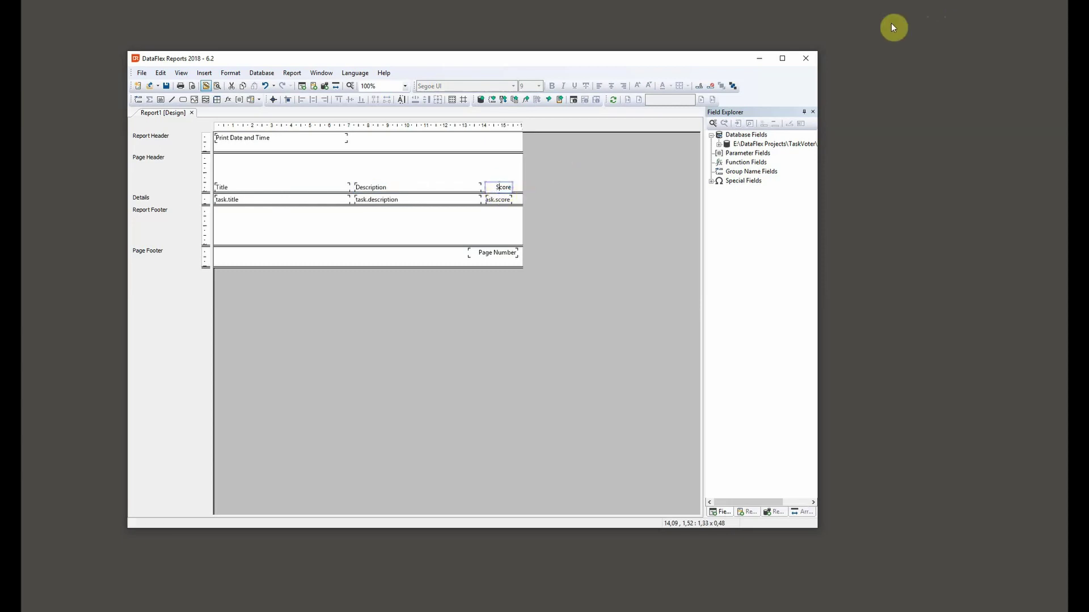
pyautogui.click(543, 169)
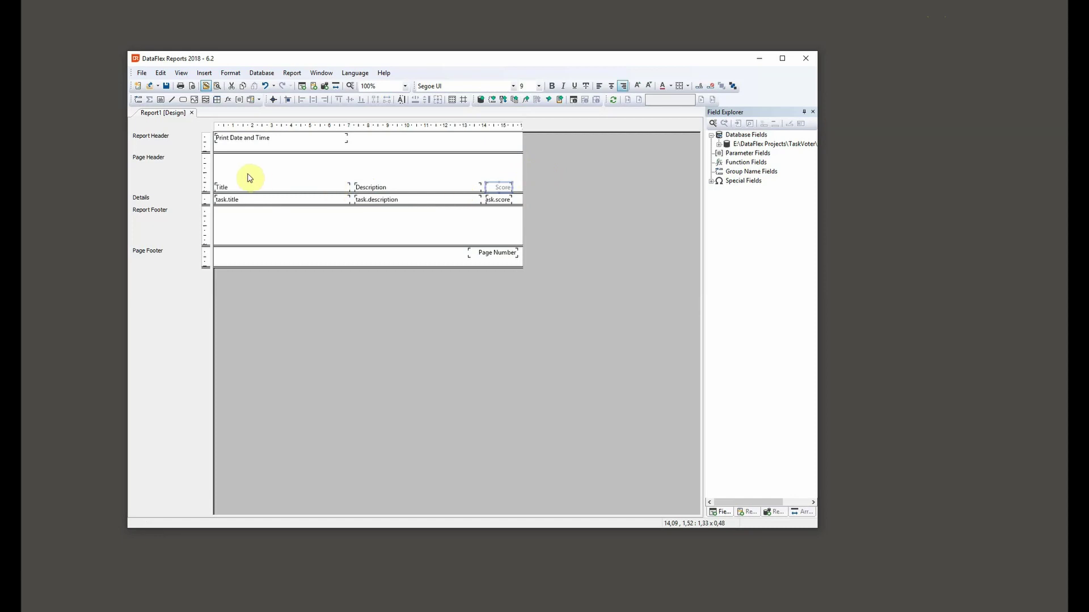
# Make the Title, Description and Score headings in the page header bold
pyautogui.moveTo(229, 172); pyautogui.dragTo(522, 194)
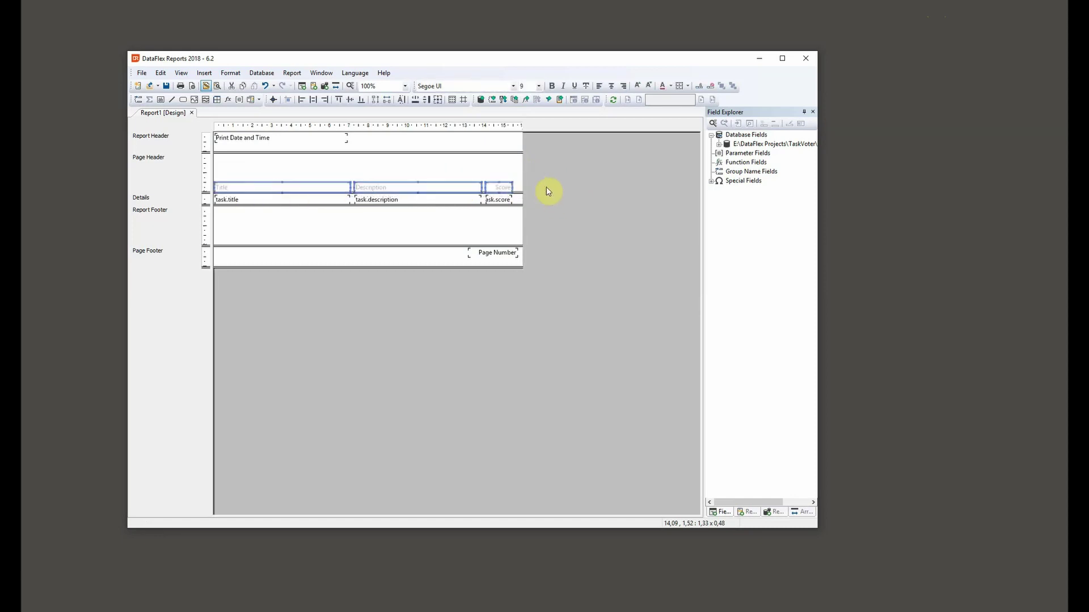
pyautogui.hotkey('ctrl', 'b')
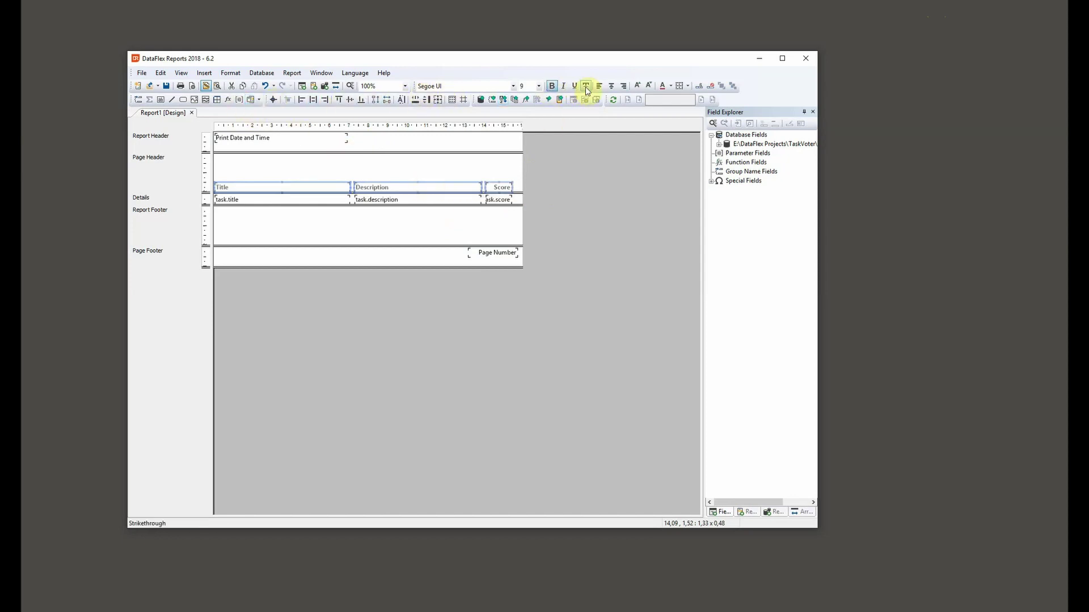
pyautogui.click(604, 248)
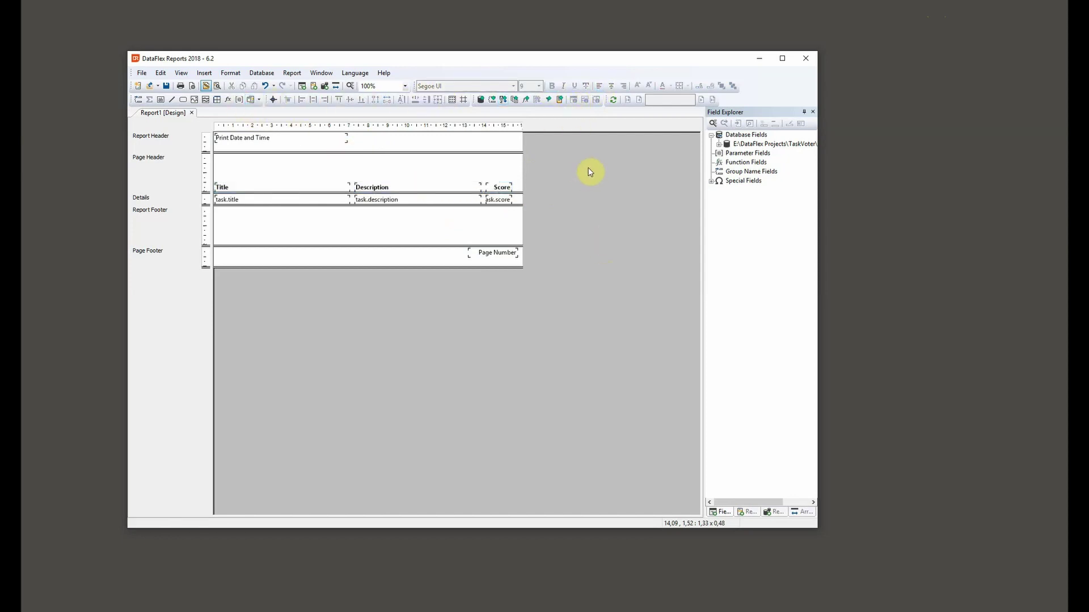
# Draw a horizontal line across all three columns, place it directly beneath the page header headings and check it in the preview
pyautogui.click(171, 99)
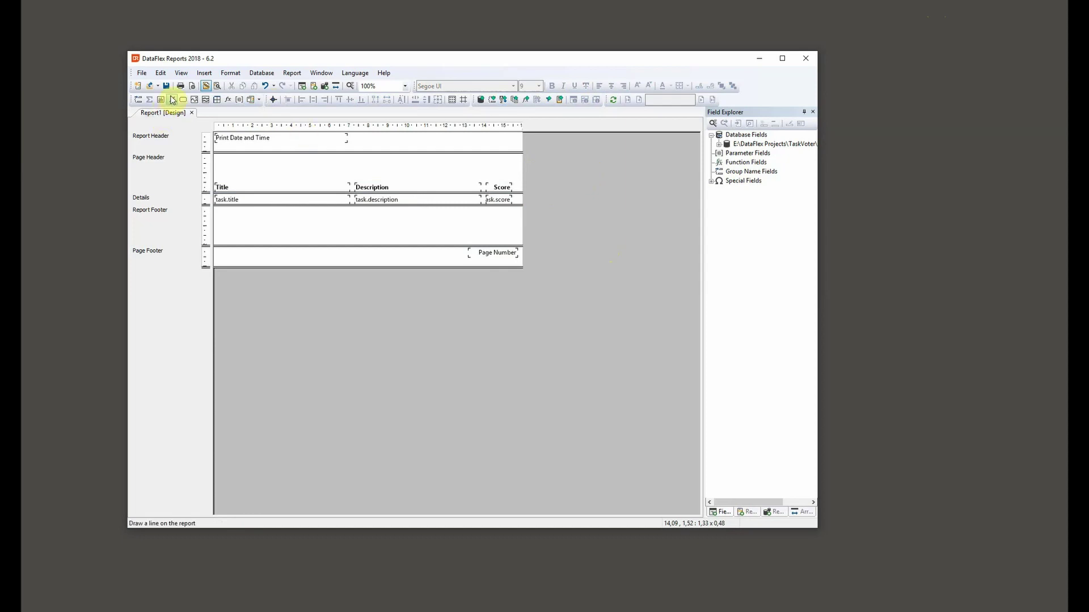
pyautogui.moveTo(219, 172); pyautogui.dragTo(518, 171)
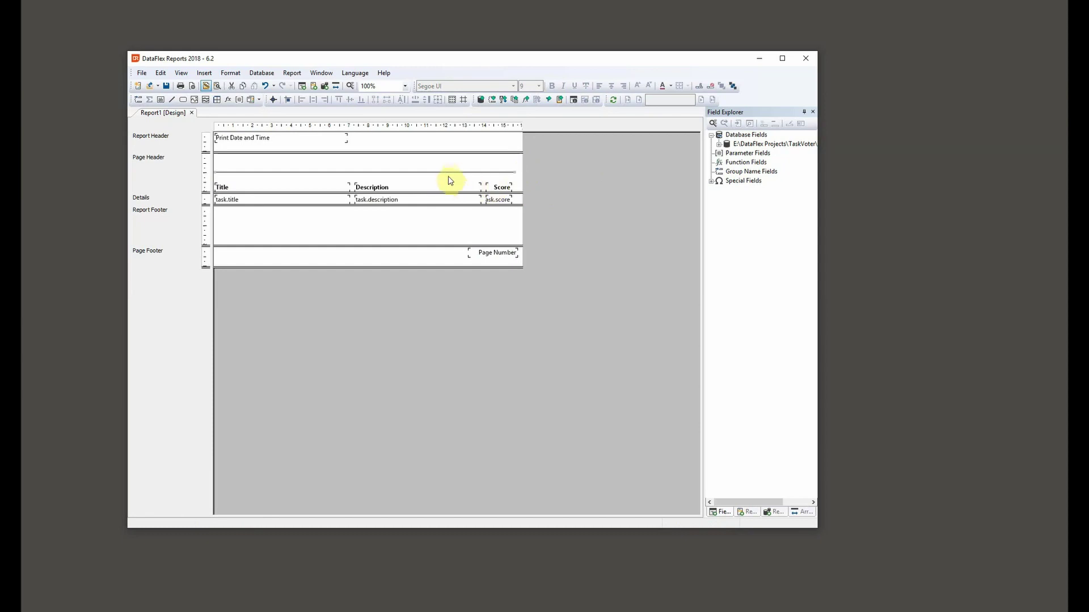
pyautogui.moveTo(448, 171); pyautogui.dragTo(452, 192)
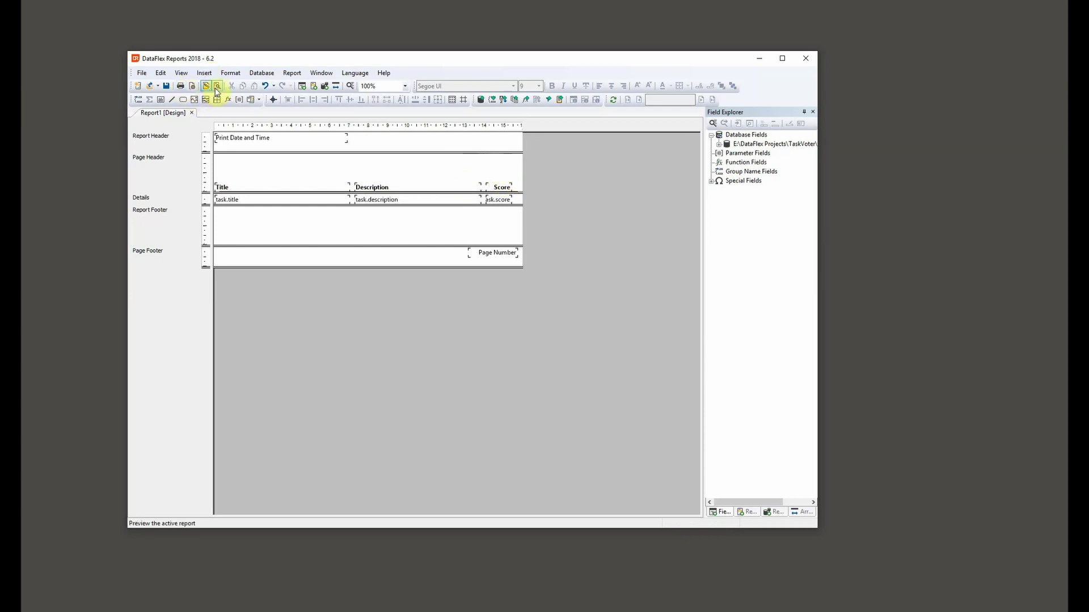
pyautogui.click(217, 91)
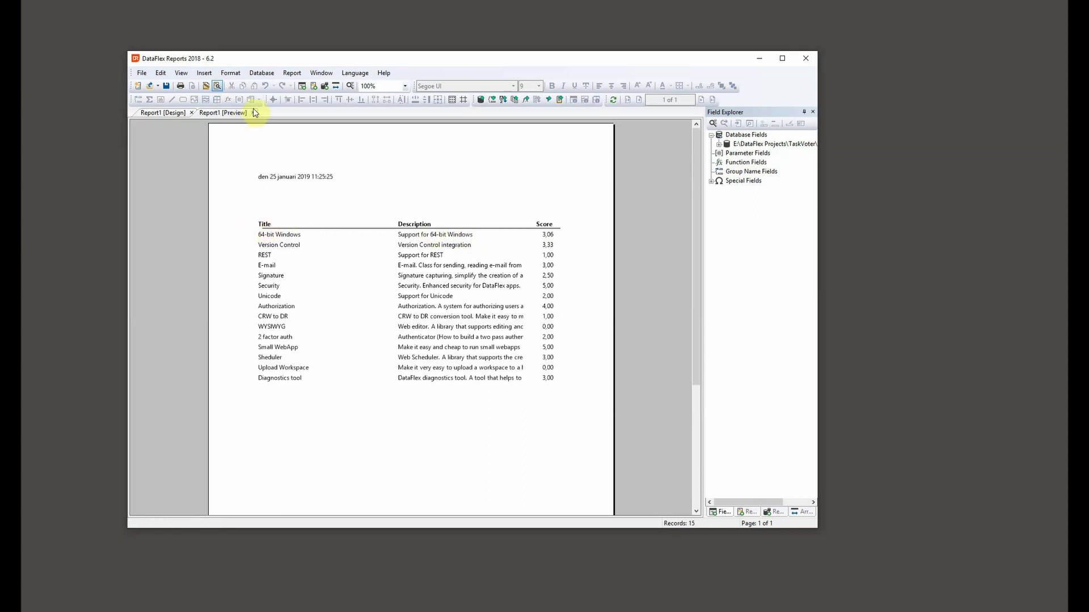
pyautogui.click(253, 113)
# Try to adjust the ends of the line beneath the column headings and preview the report again
pyautogui.moveTo(446, 180); pyautogui.dragTo(455, 208)
pyautogui.click(530, 185)
pyautogui.moveTo(511, 182); pyautogui.dragTo(518, 190)
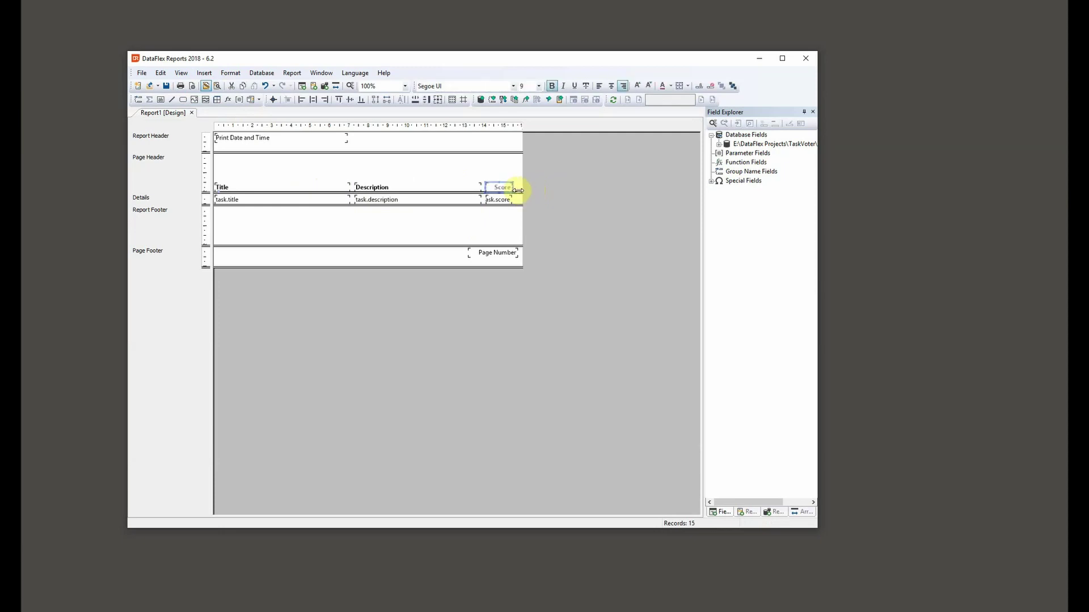
pyautogui.click(530, 180)
pyautogui.click(281, 191)
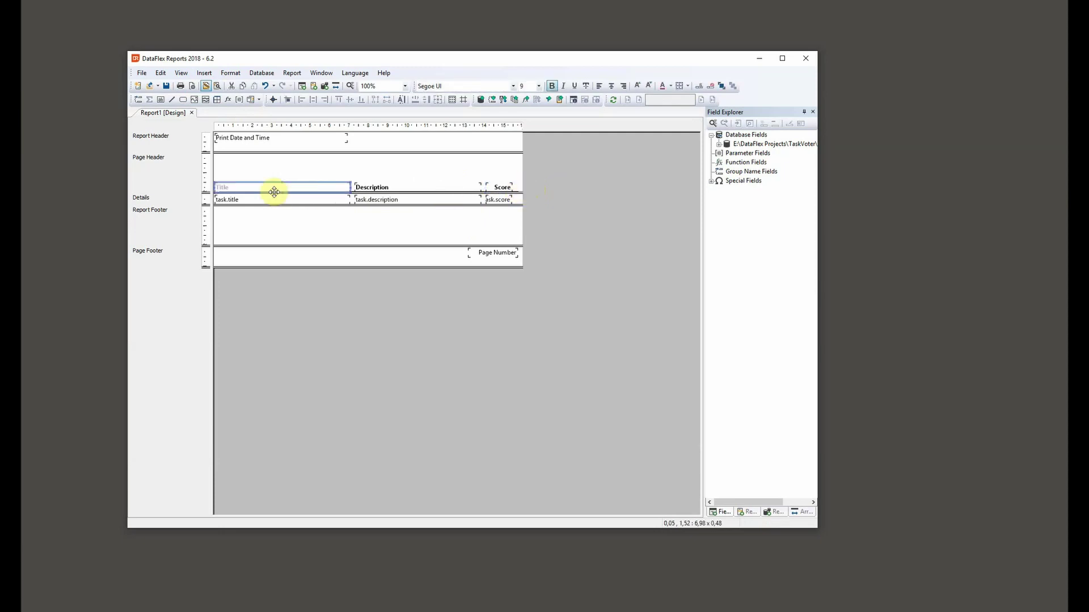
pyautogui.click(518, 196)
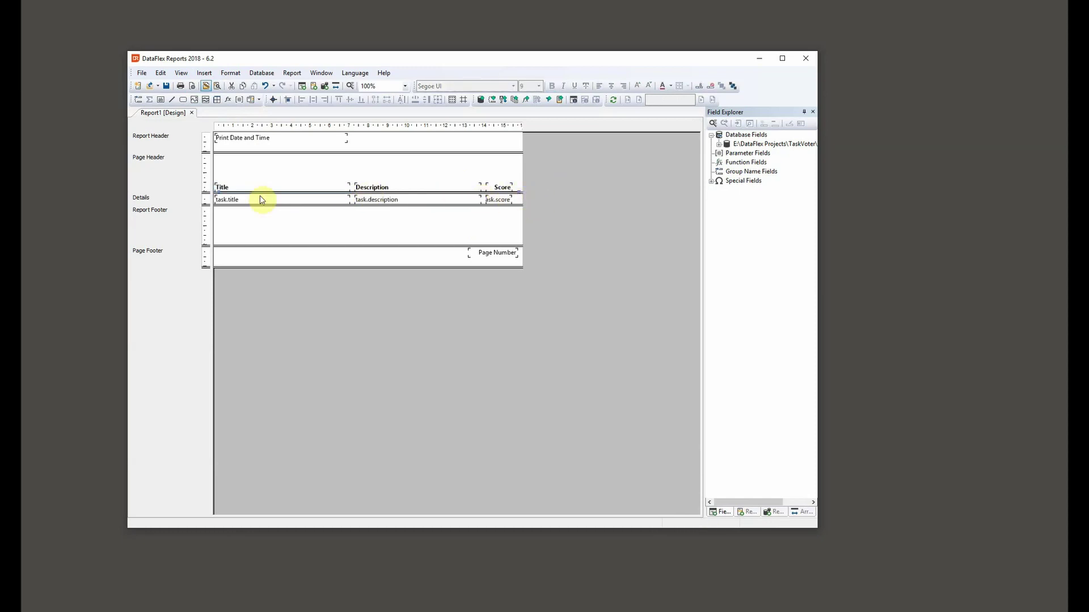
pyautogui.moveTo(218, 191); pyautogui.dragTo(211, 191)
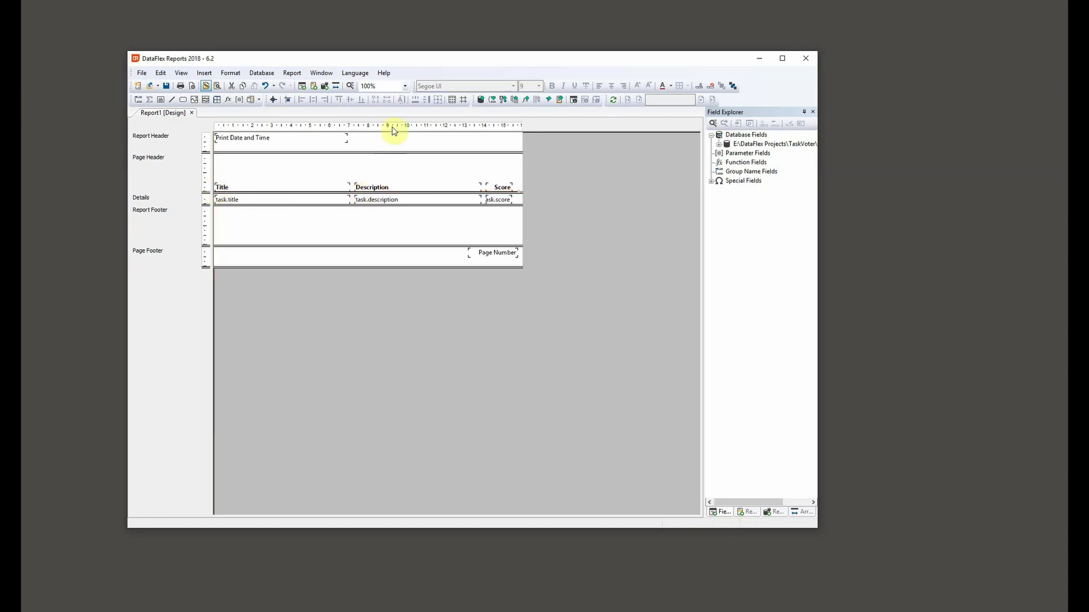
pyautogui.click(217, 86)
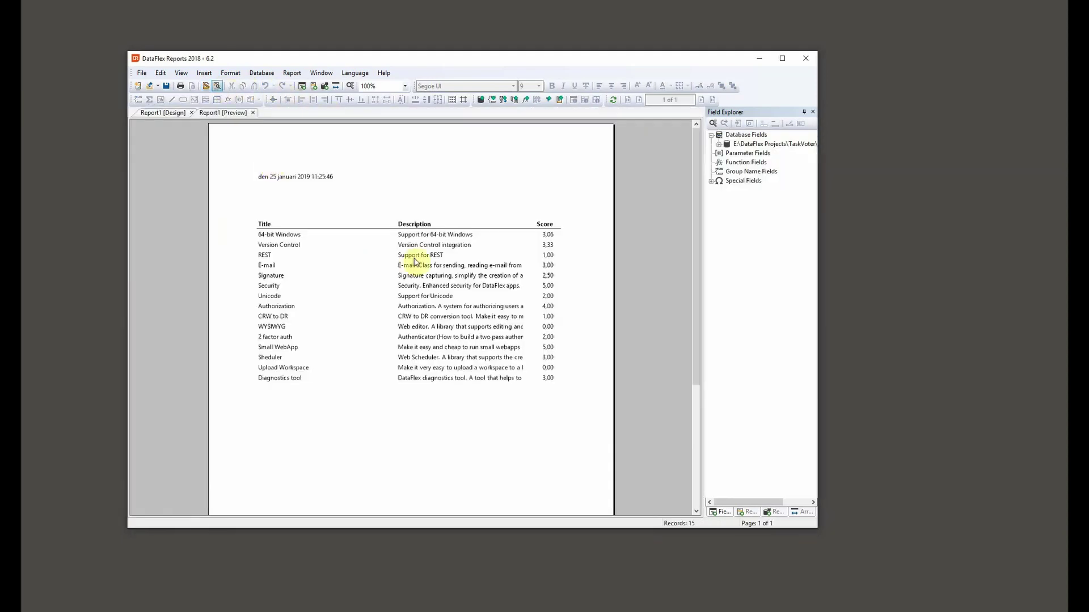